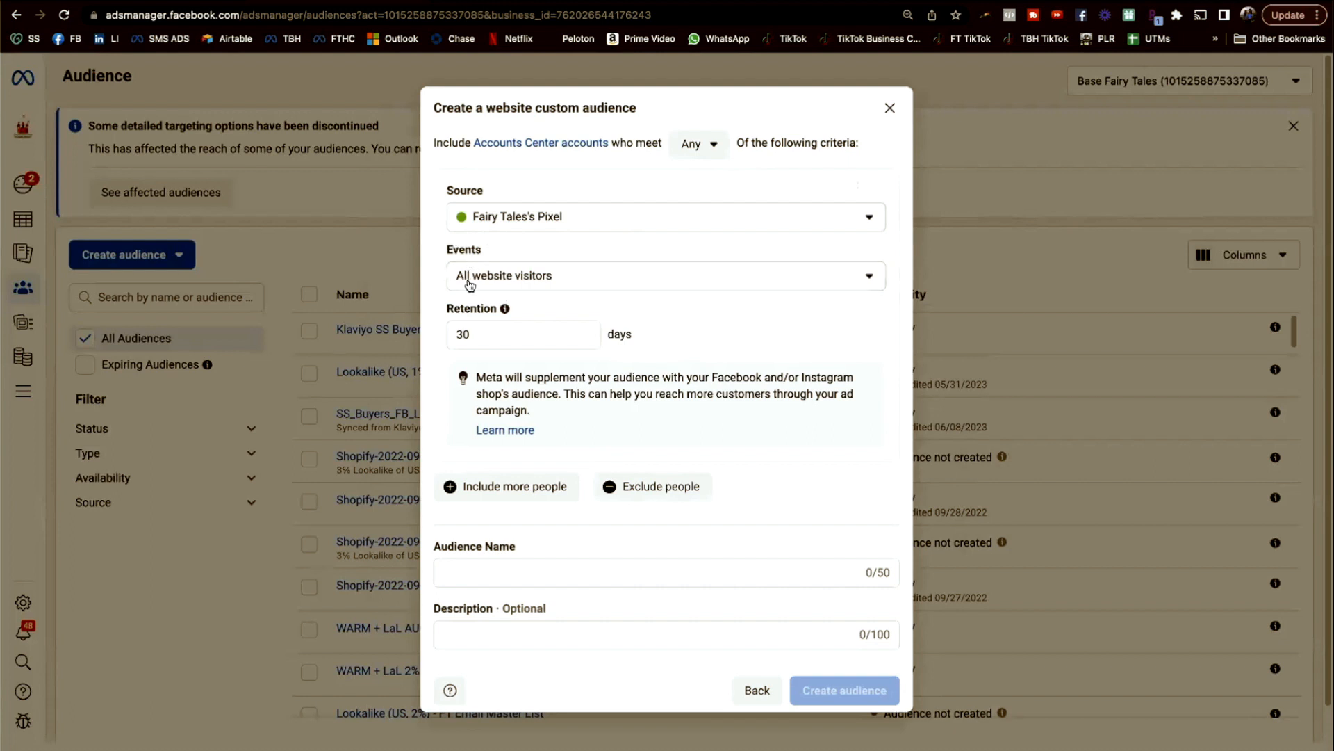
Step: Set the website audience's event to Visitors by time spent and view the percentile choices
click(644, 285)
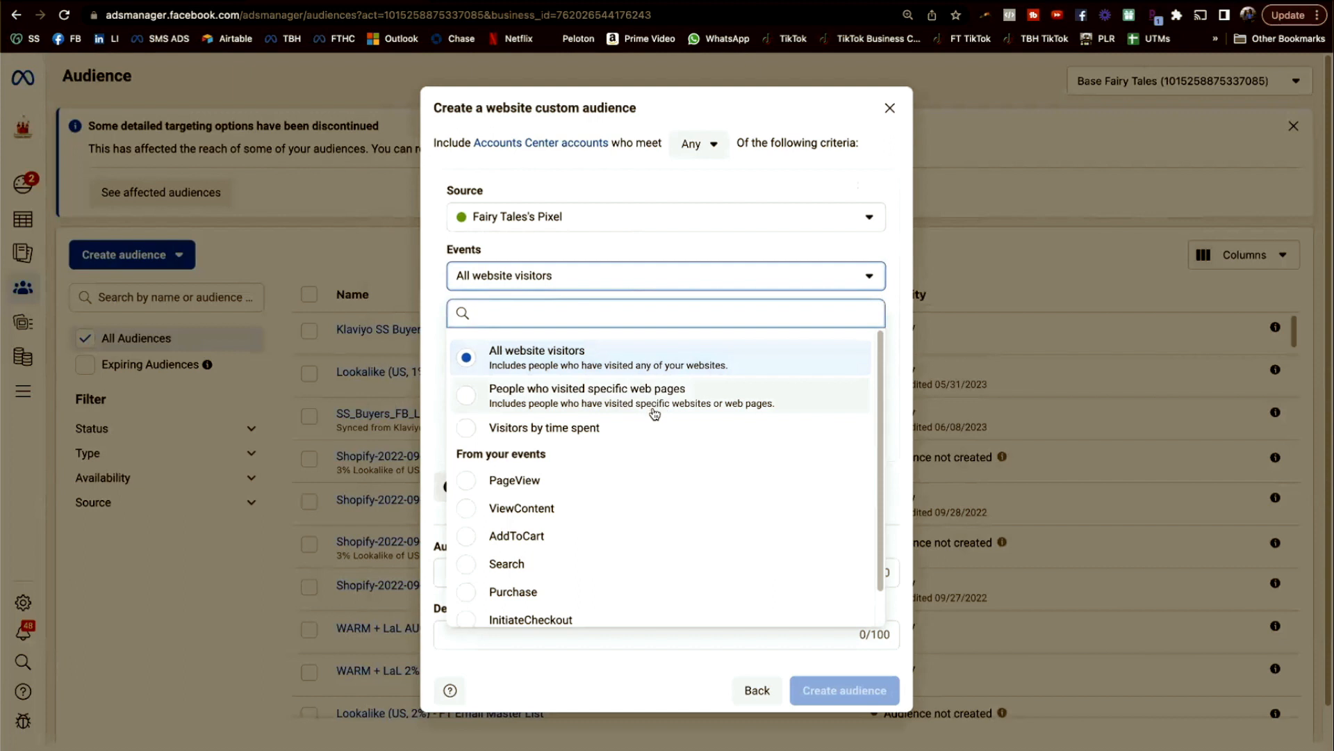
scroll(651, 420, down, 1)
scroll(611, 424, up, 1)
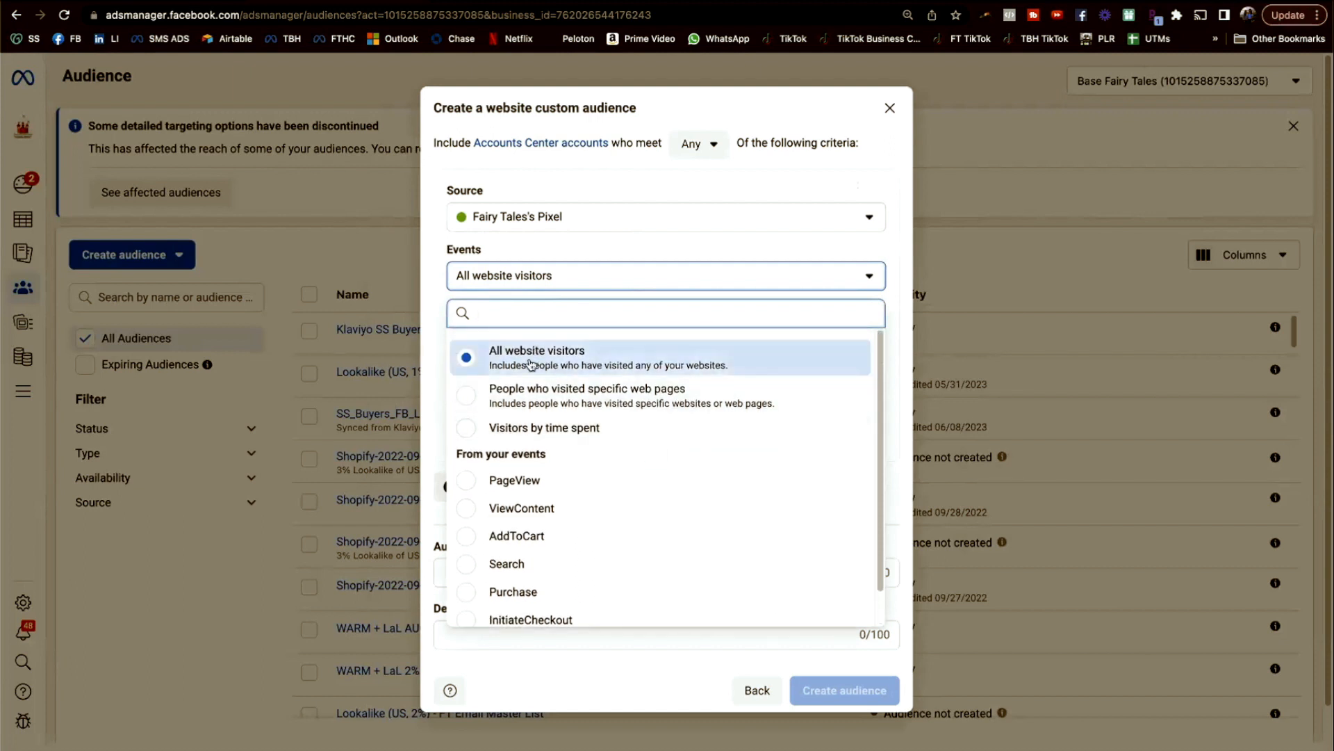
click(577, 429)
click(790, 308)
click(790, 308)
Step: Review the available website events and set the audience's event back to All website visitors
click(640, 306)
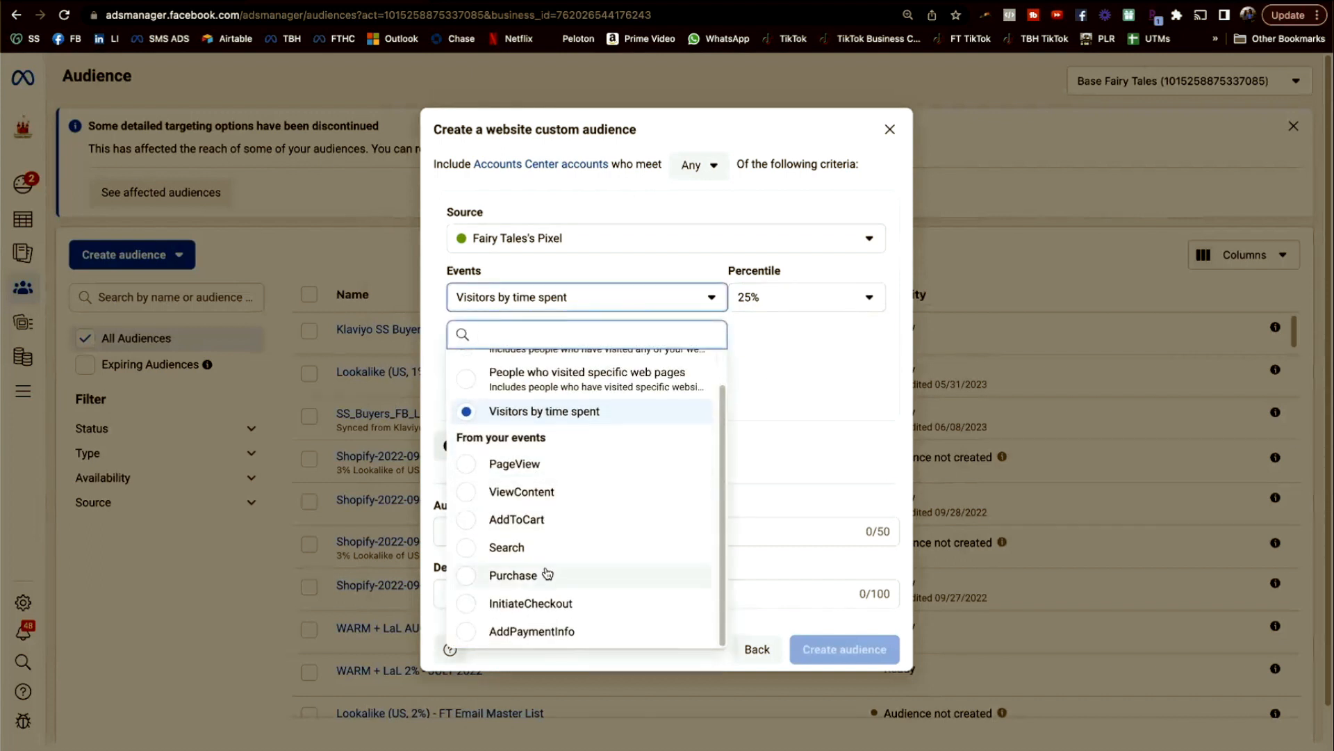
scroll(528, 502, up, 1)
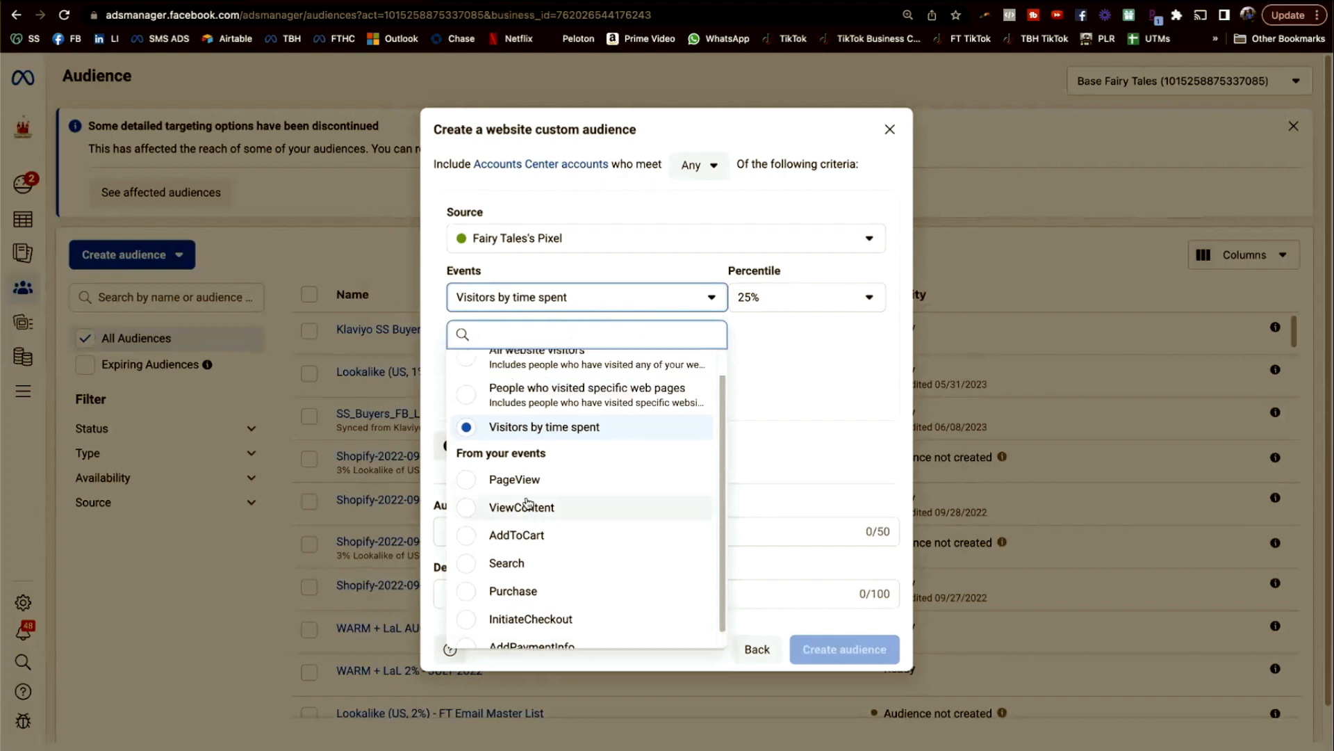
scroll(527, 502, up, 1)
click(529, 367)
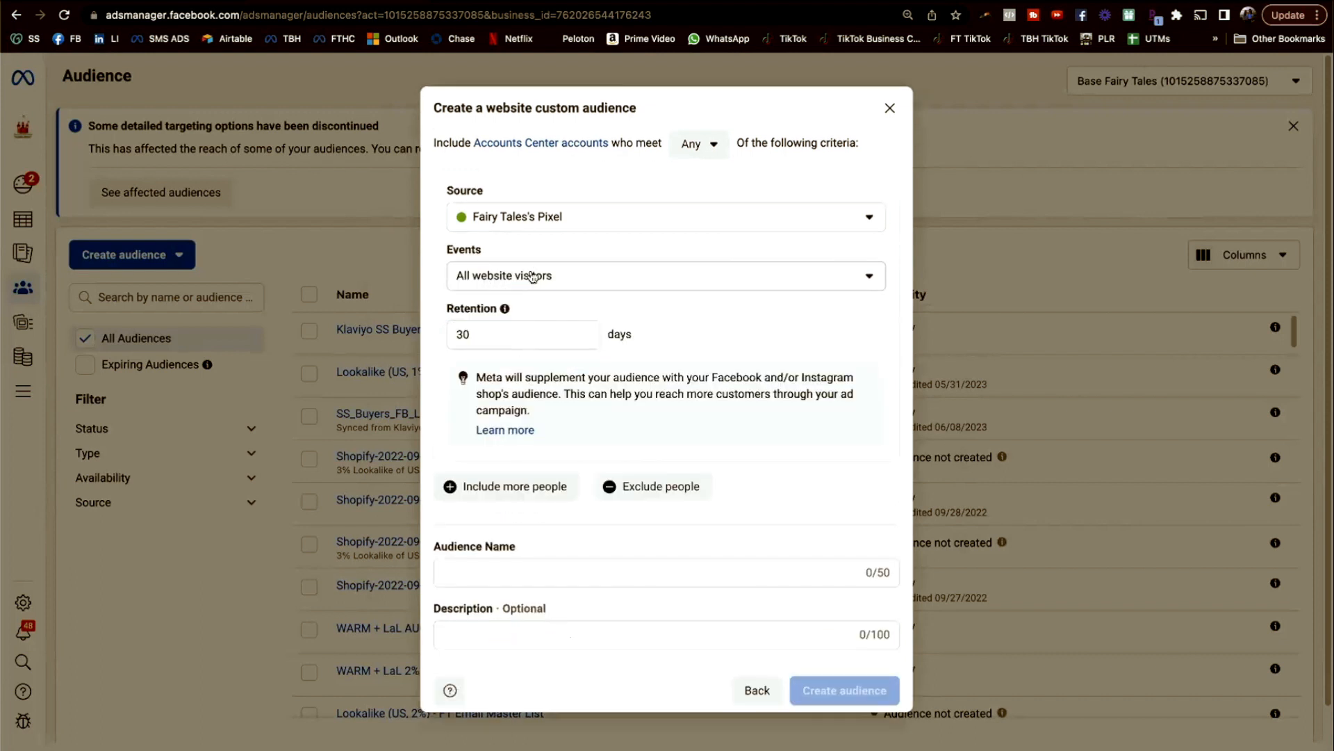
Step: Examine the website audience's retention setting with its explanation, and the audience name field
double_click(486, 333)
mouse_move(506, 310)
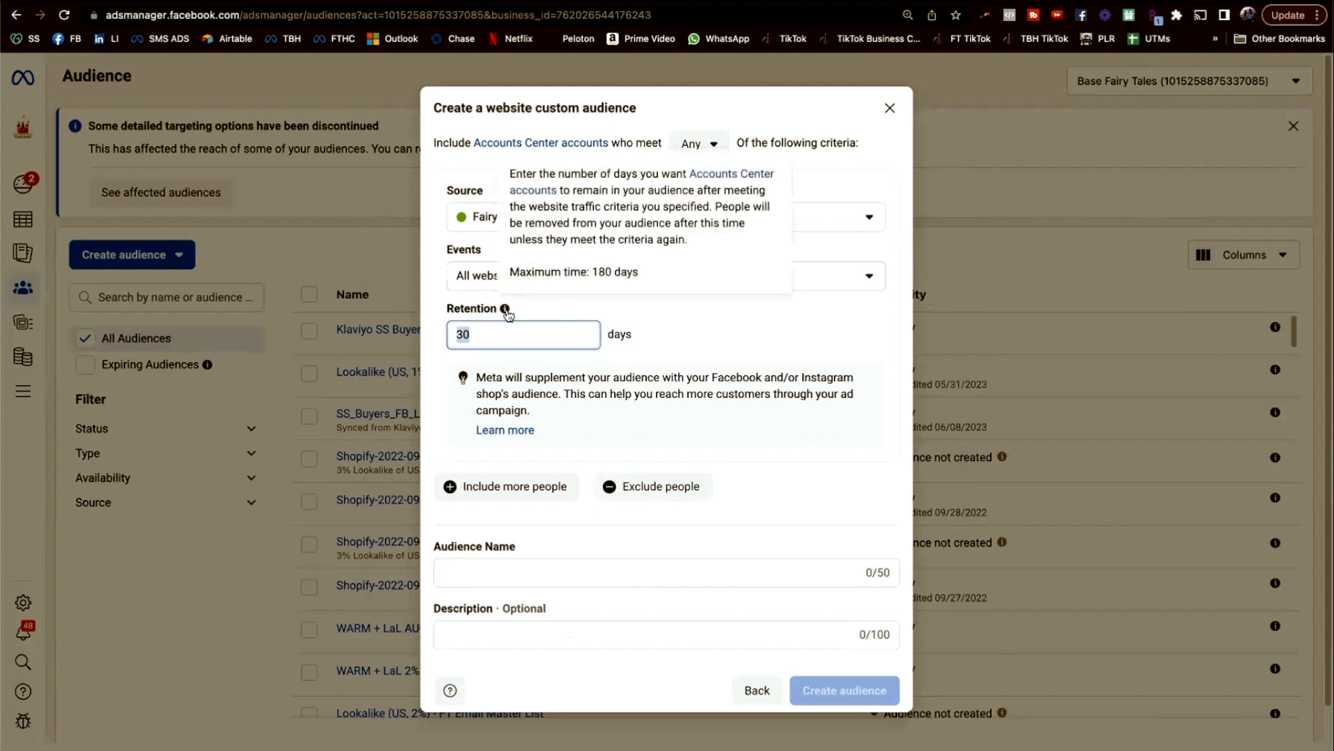
click(539, 583)
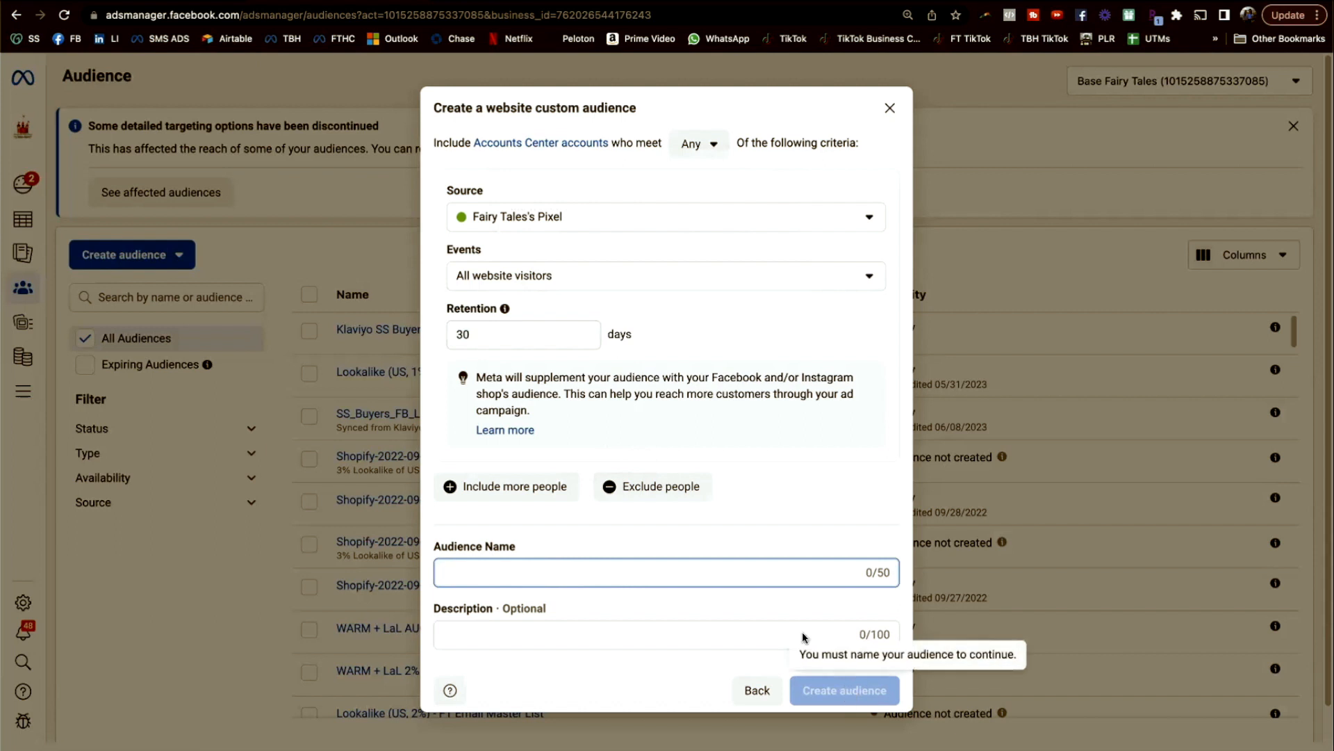
Step: Set the event to People who visited specific web pages, with the URL condition set to equals
click(592, 277)
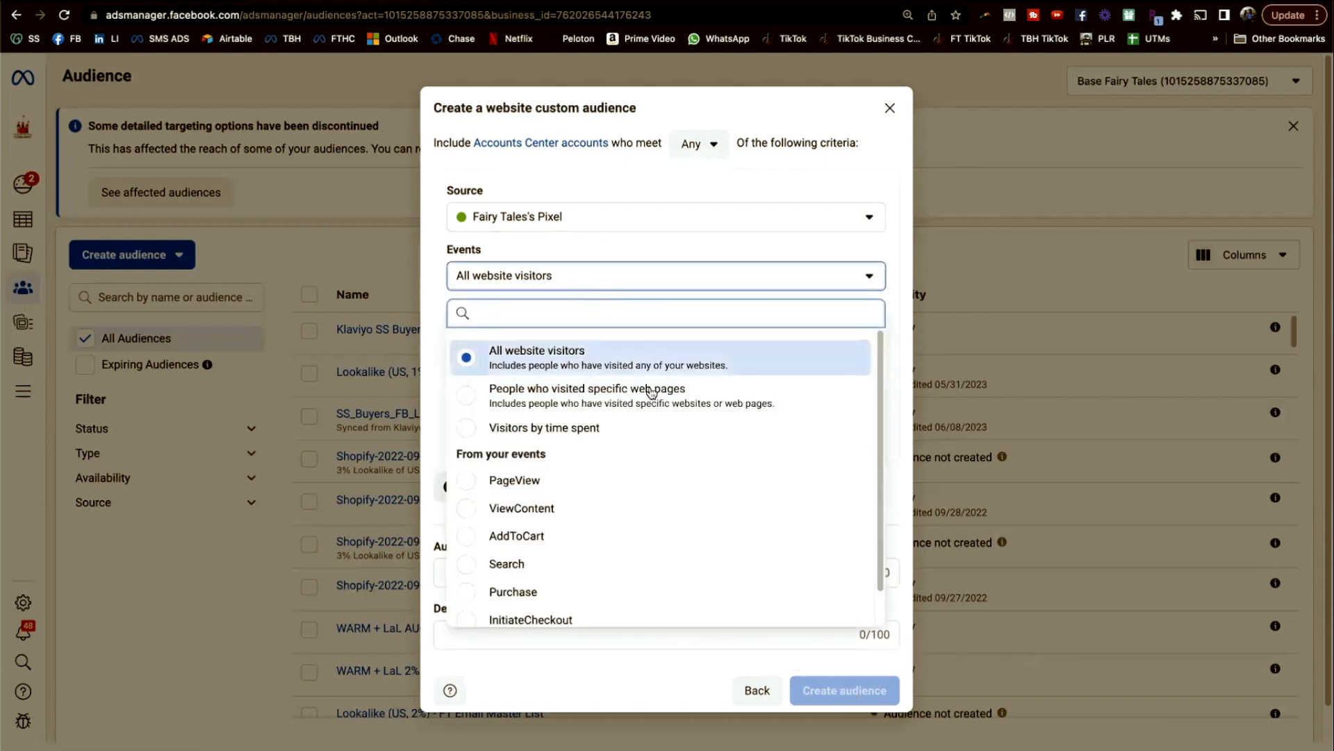
click(611, 397)
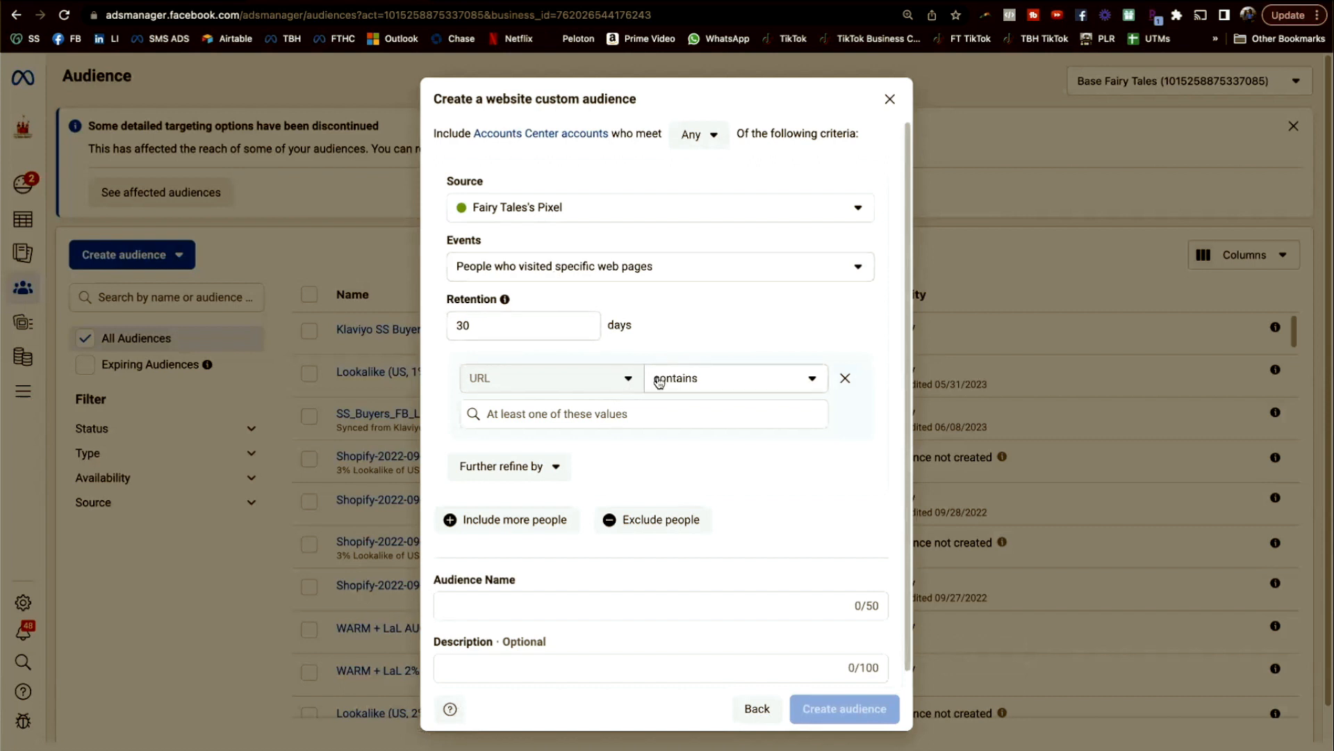
click(687, 381)
click(718, 472)
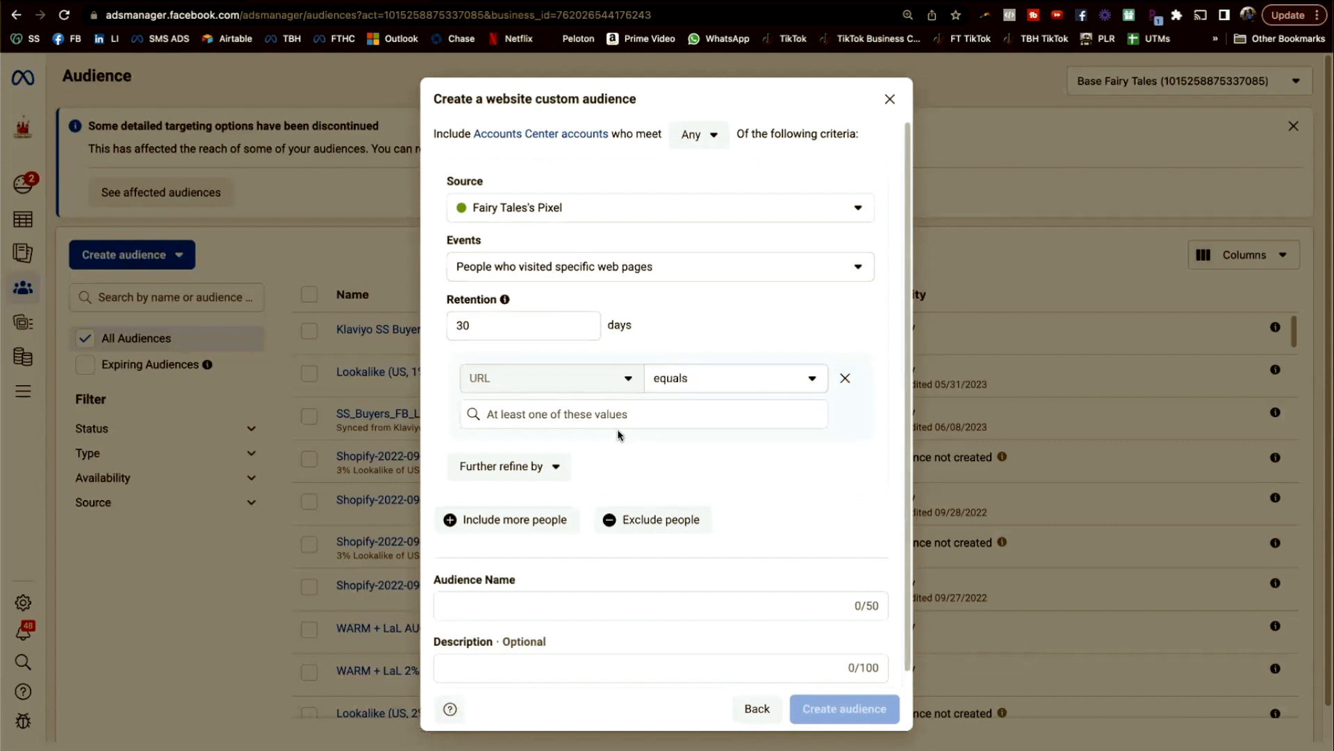
click(600, 413)
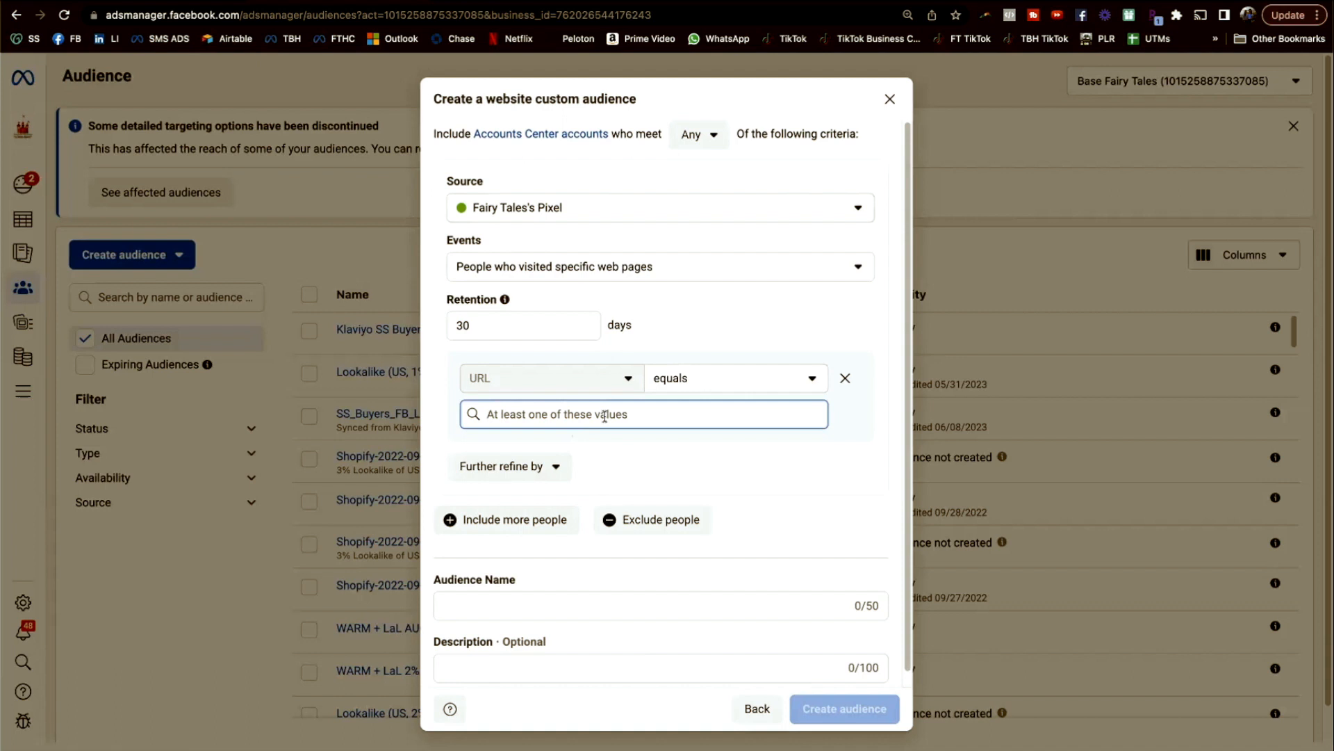
Step: Enter "weight loss blogs" as the audience name, clear it, and close the website audience without creating it
click(613, 602)
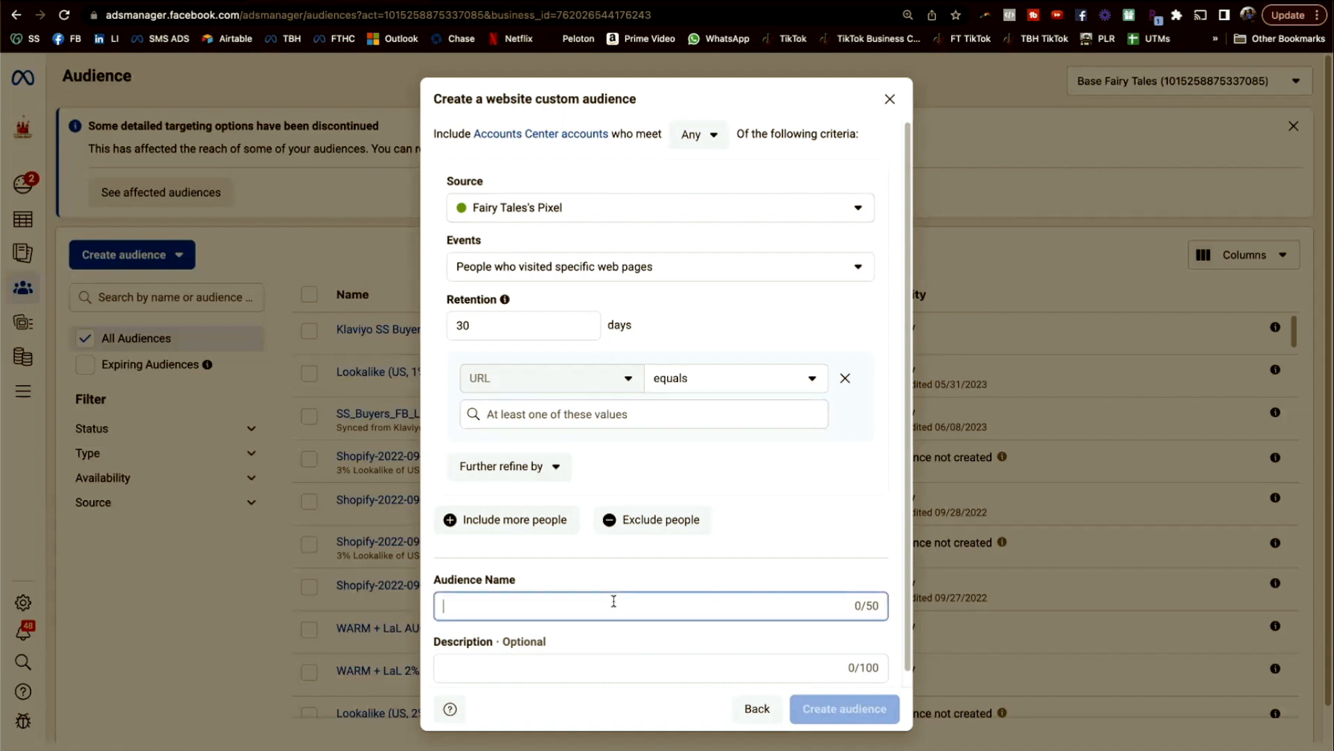
text(weight loss blogs)
key(ctrl+a)
key(BackSpace)
scroll(800, 434, down, 1)
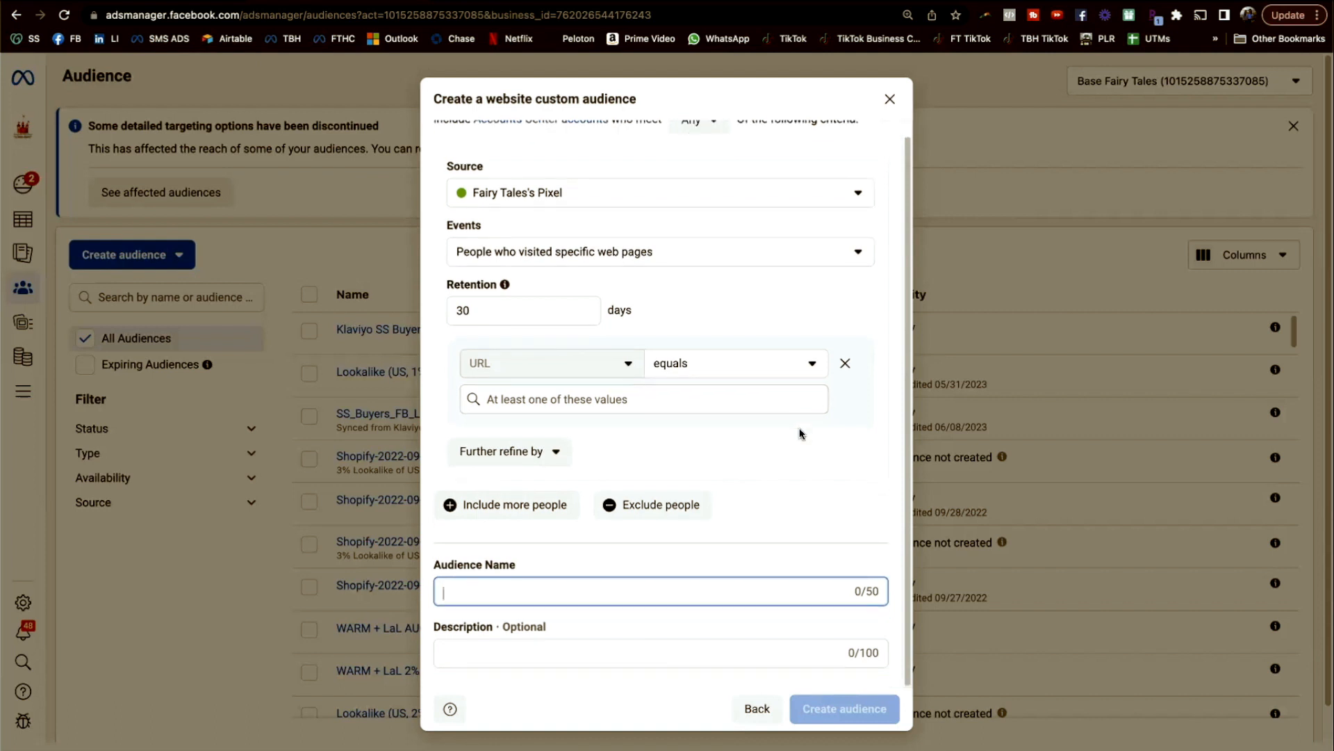
scroll(800, 434, up, 2)
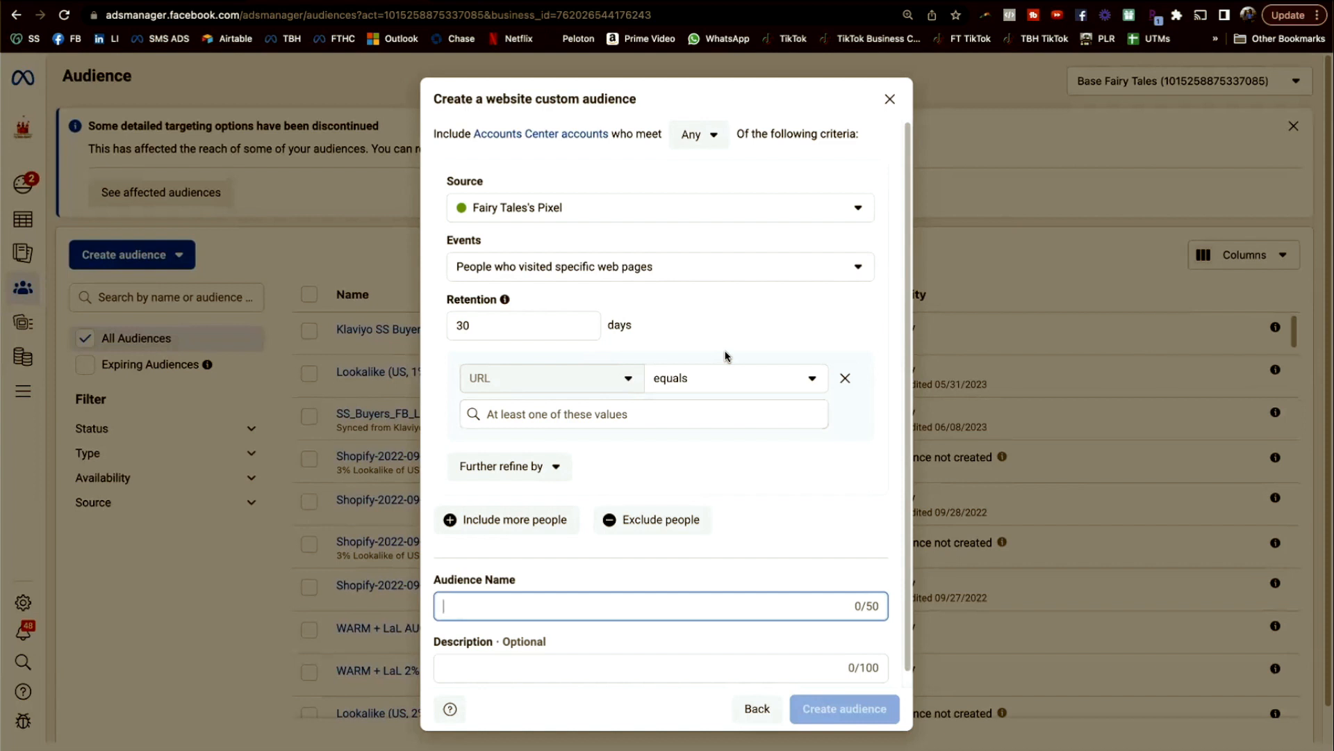
click(890, 100)
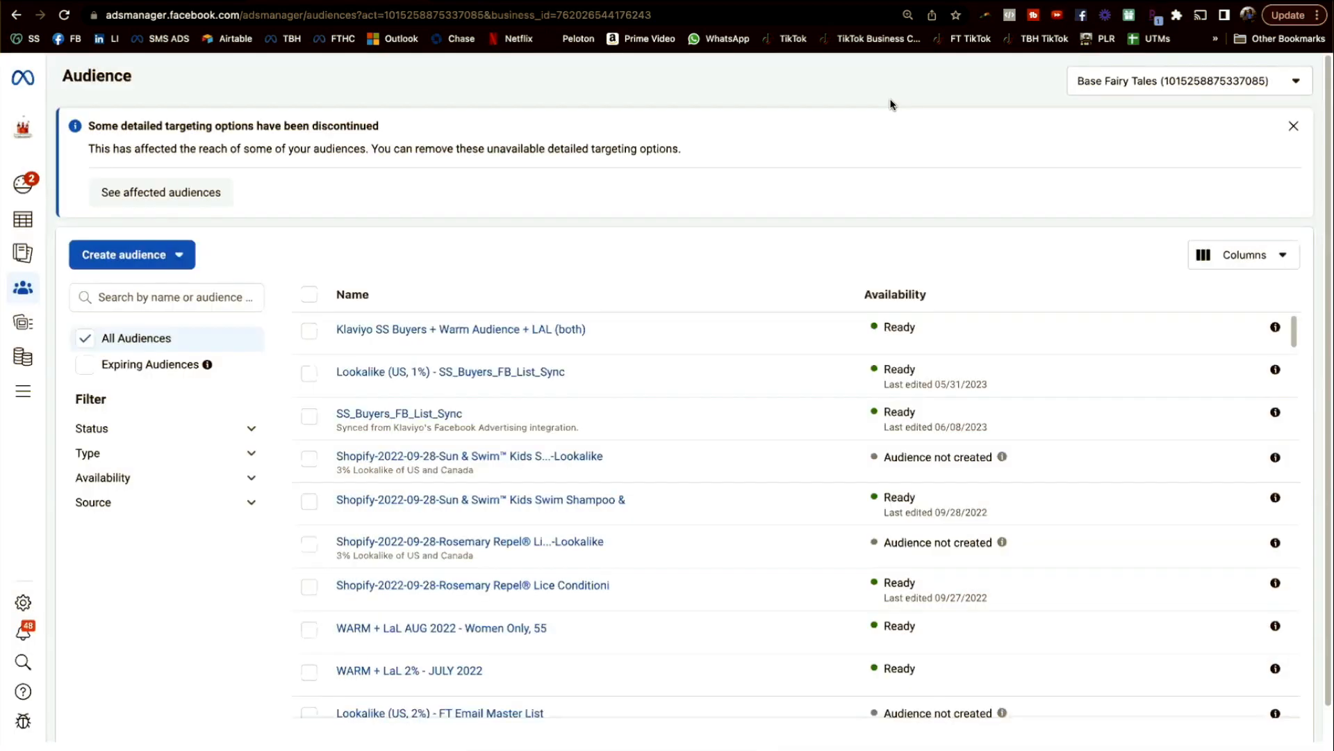
Step: Start a custom audience from a customer list, review the list preparation requirements, and close it
click(175, 255)
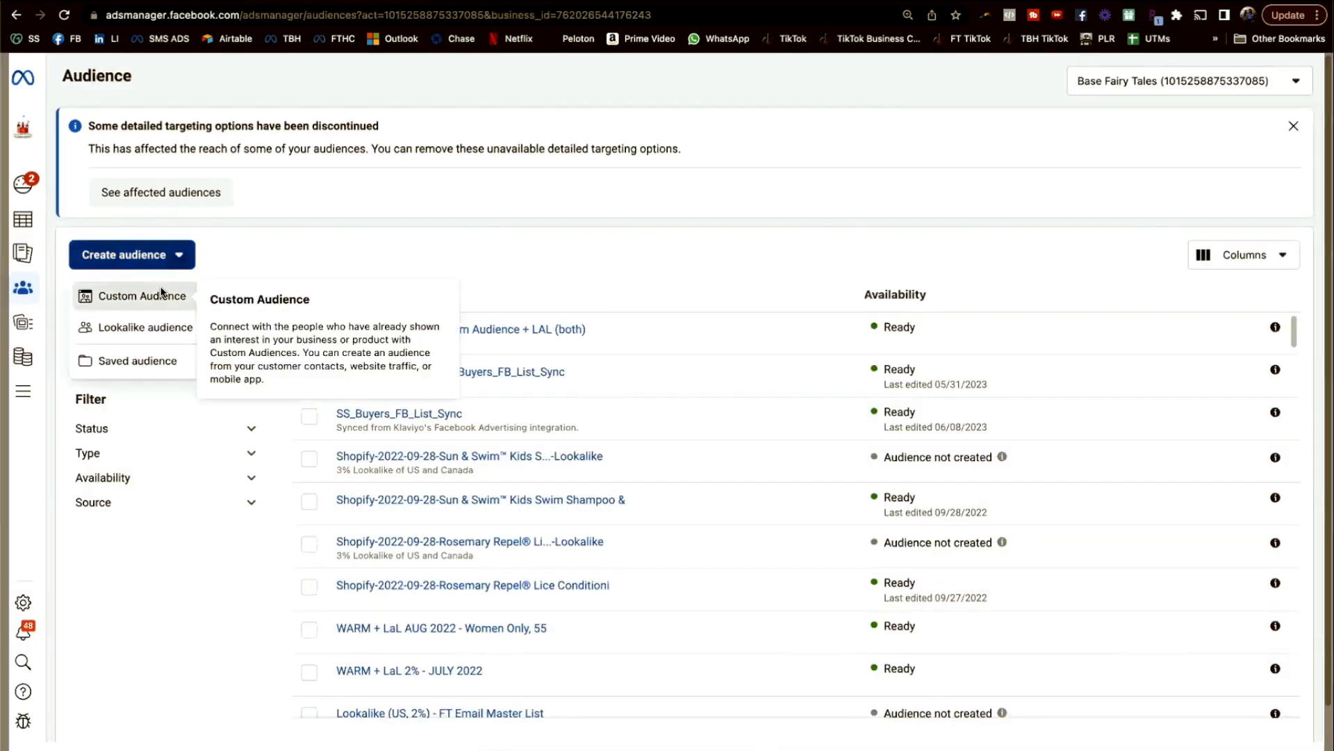
click(162, 293)
click(732, 252)
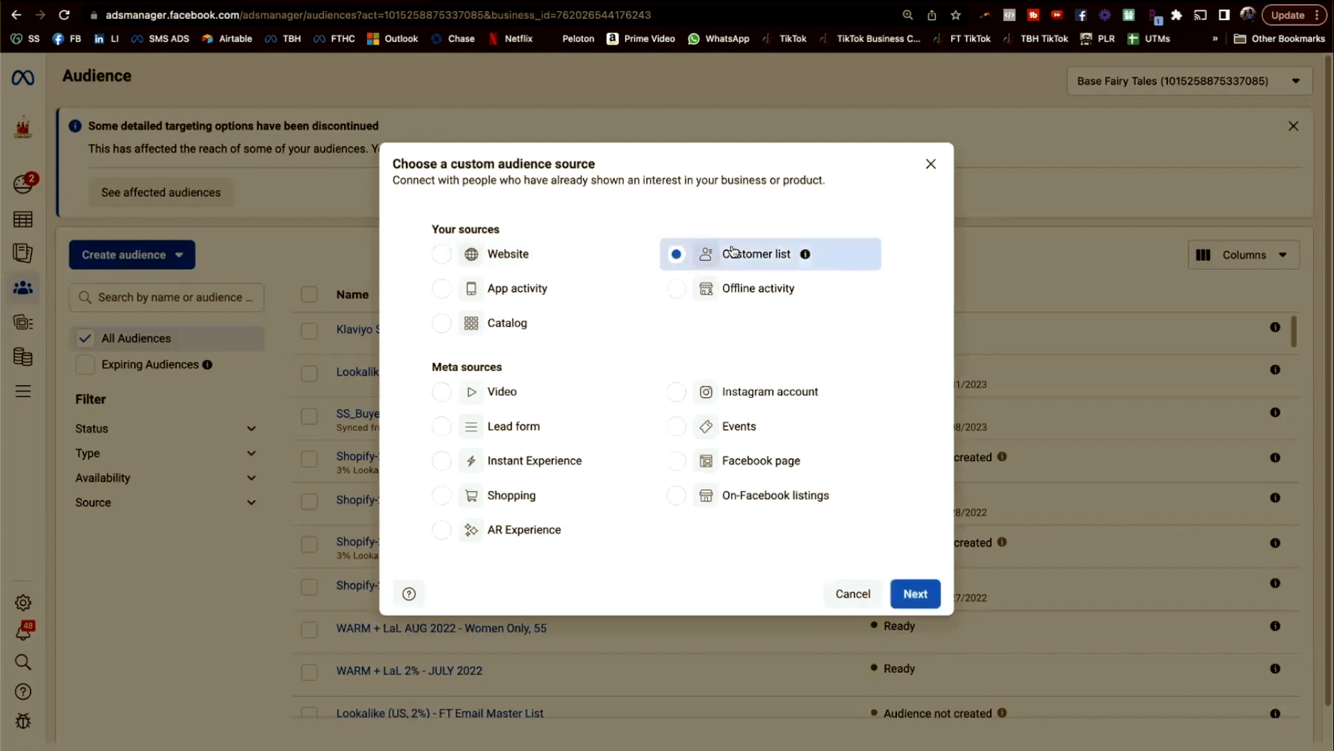
click(915, 594)
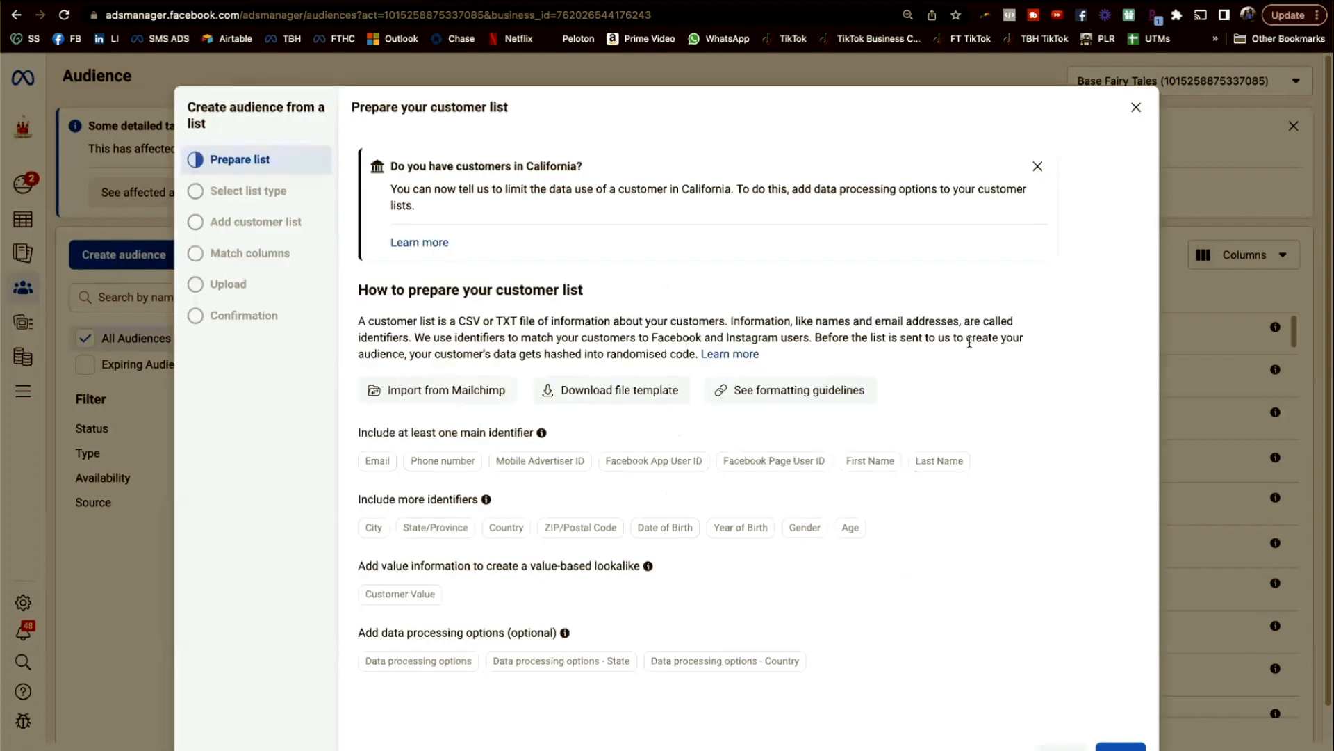
scroll(970, 342, down, 1)
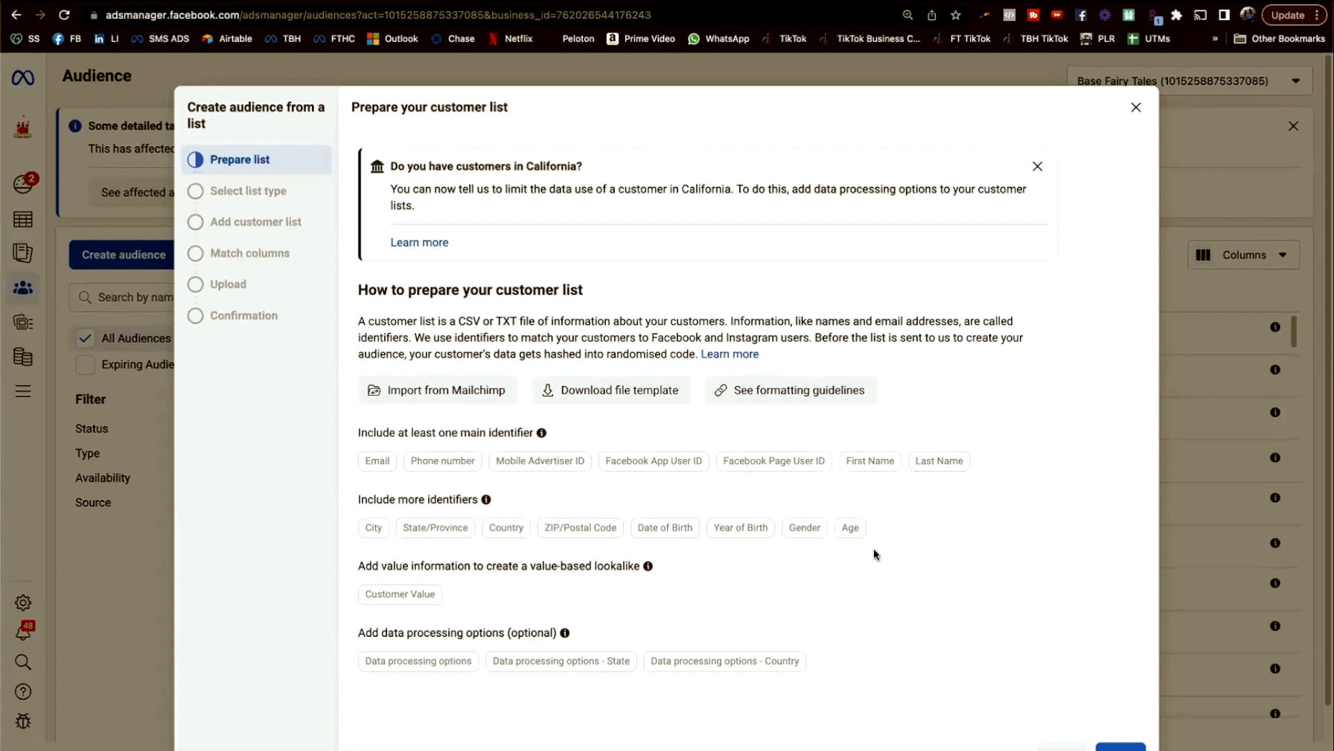
click(1137, 108)
Step: Start a custom audience from the Video source for people who viewed at least 10 seconds of the video
click(135, 262)
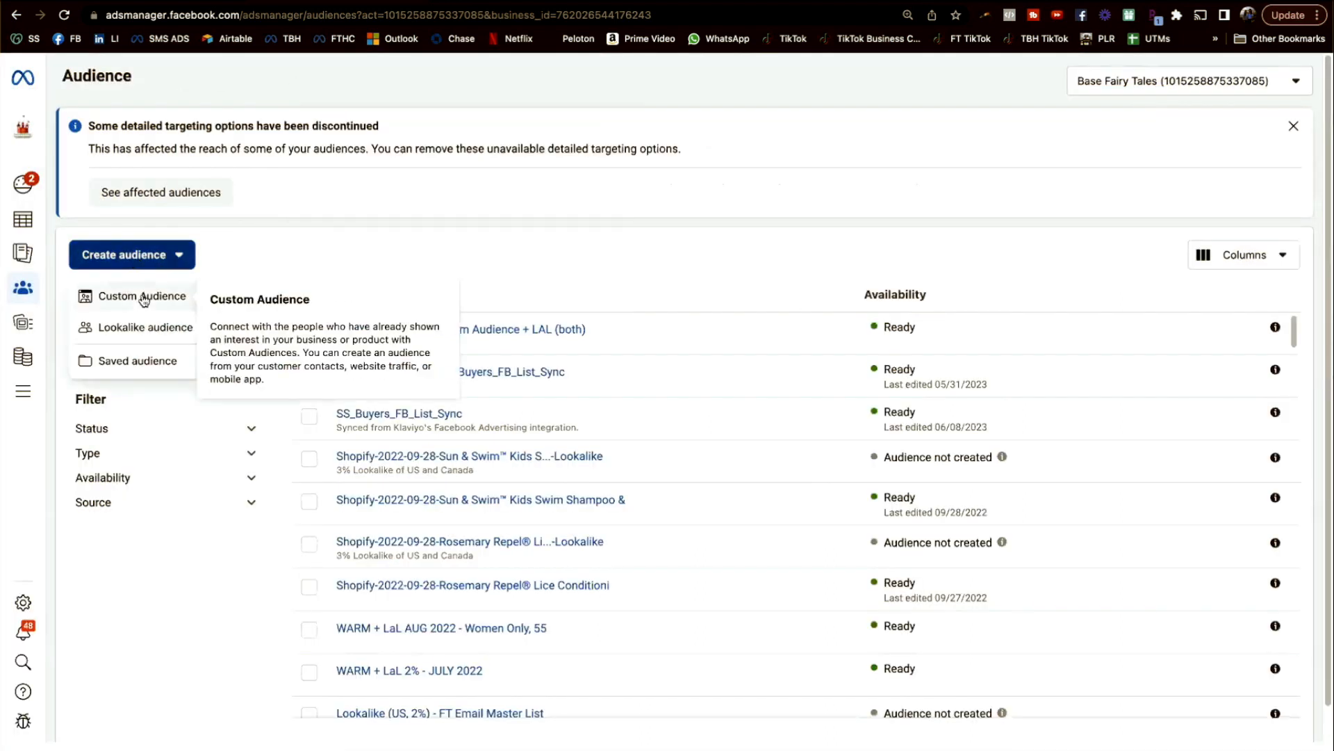
click(132, 295)
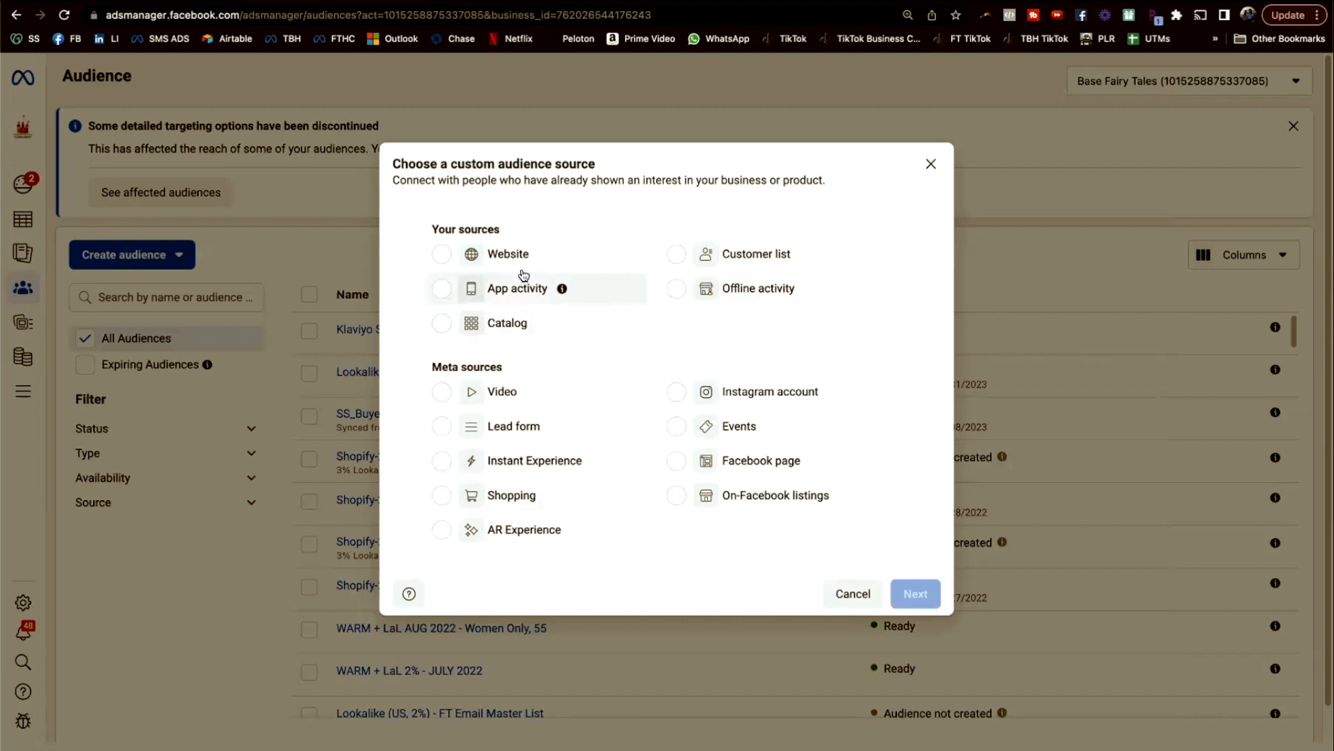
click(503, 391)
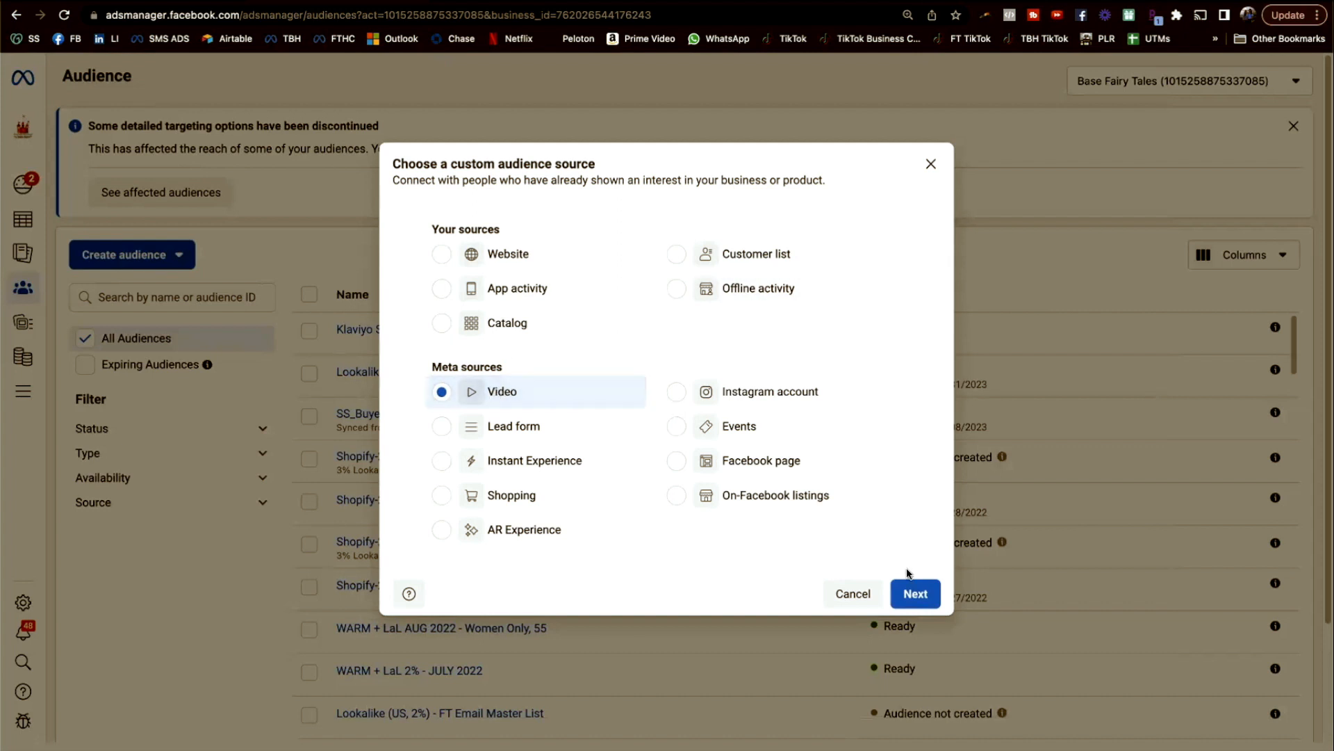
click(915, 593)
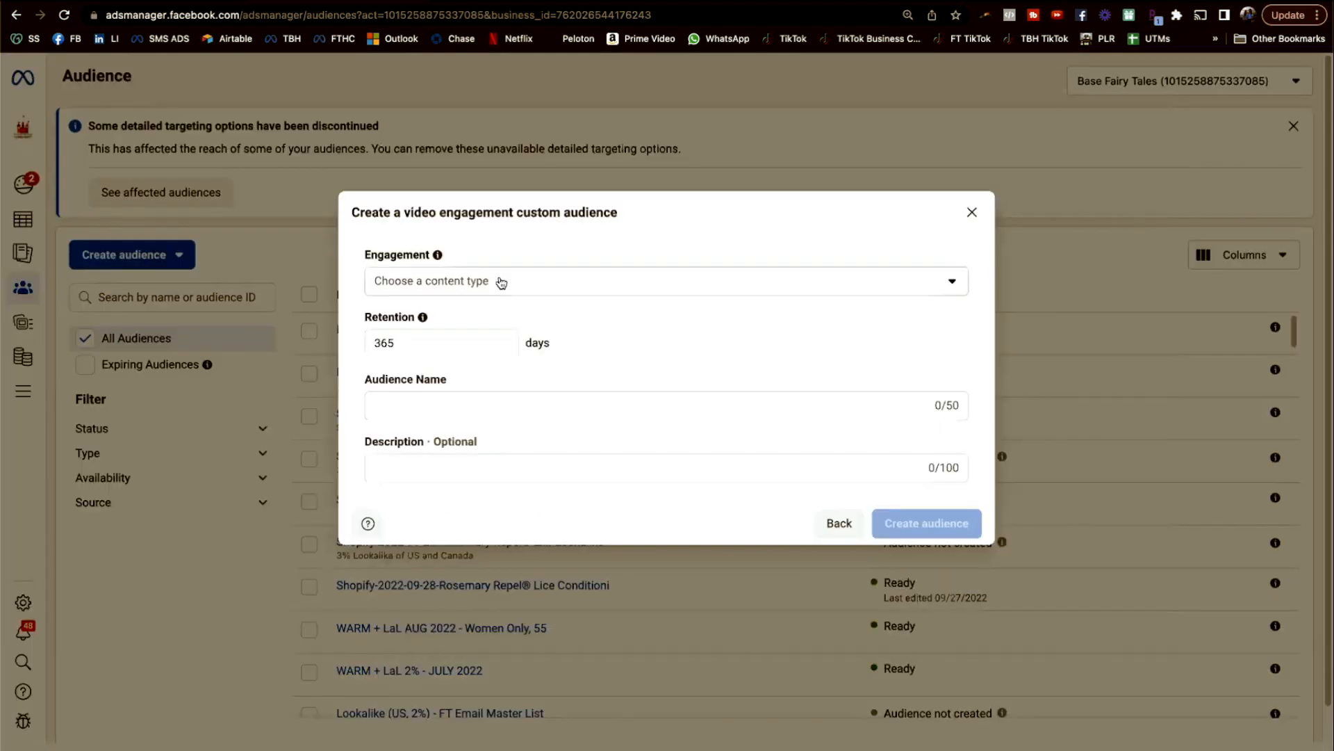
click(502, 282)
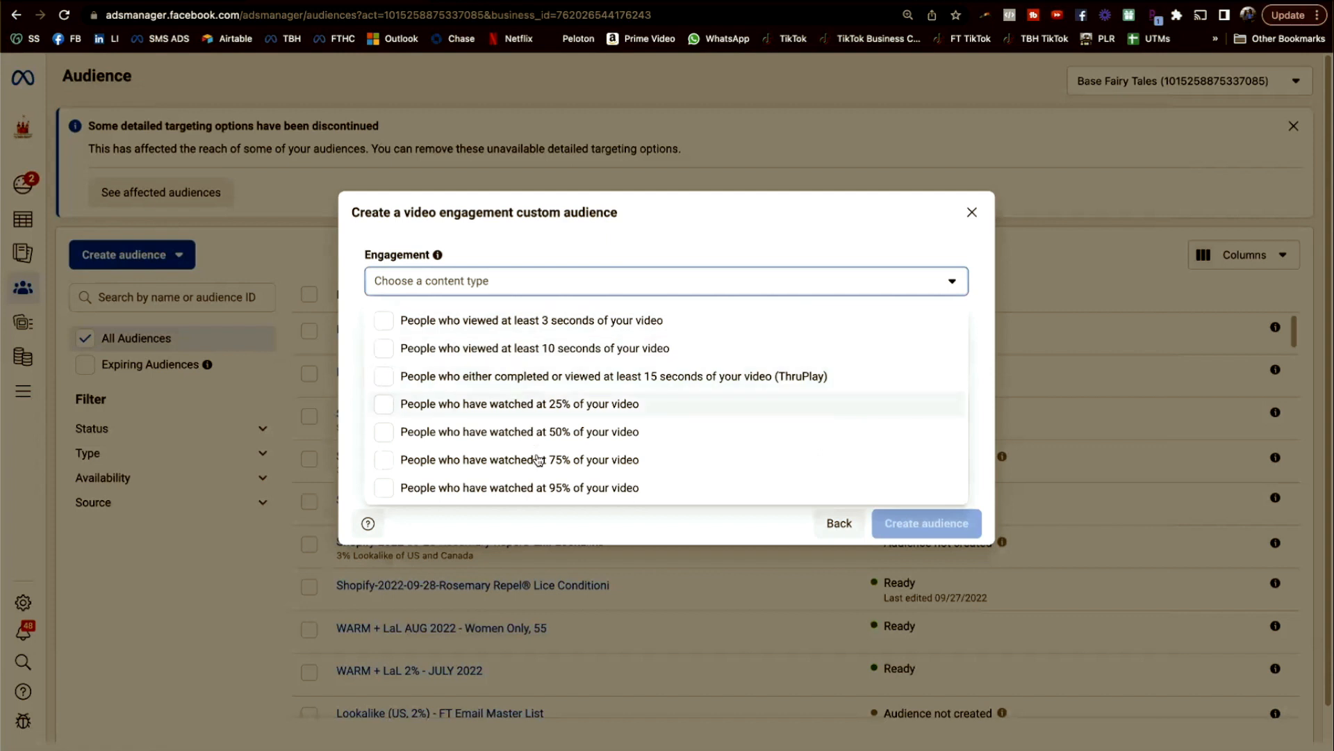
click(551, 348)
click(588, 243)
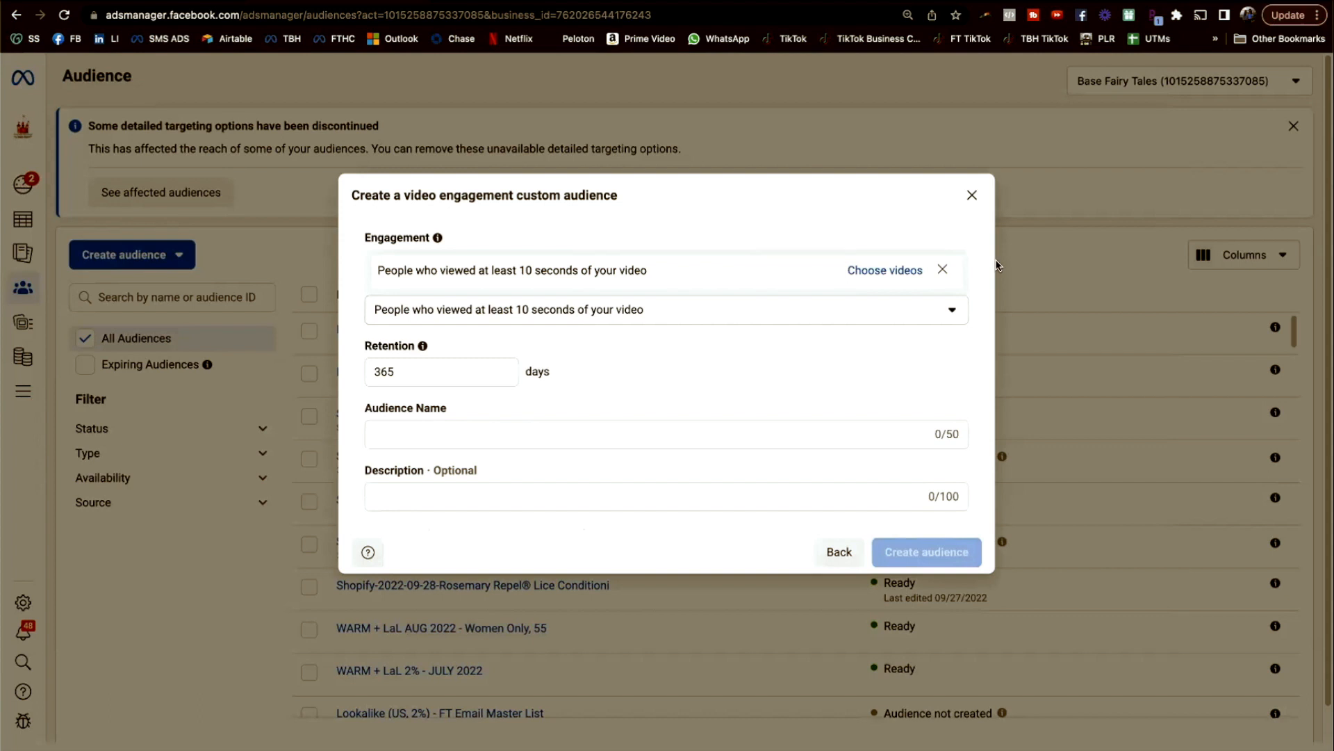
Step: View the video selection for the engagement criterion and close the video audience without creating it
click(889, 272)
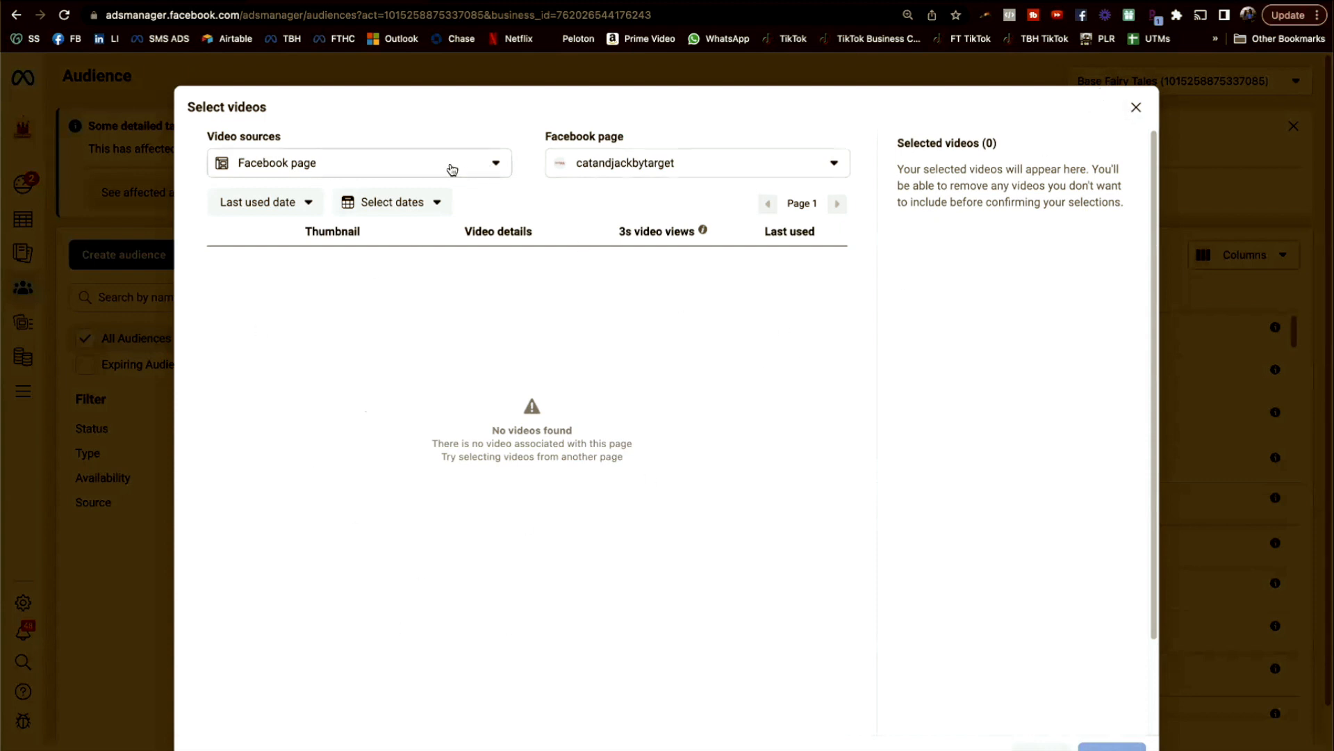
click(1140, 117)
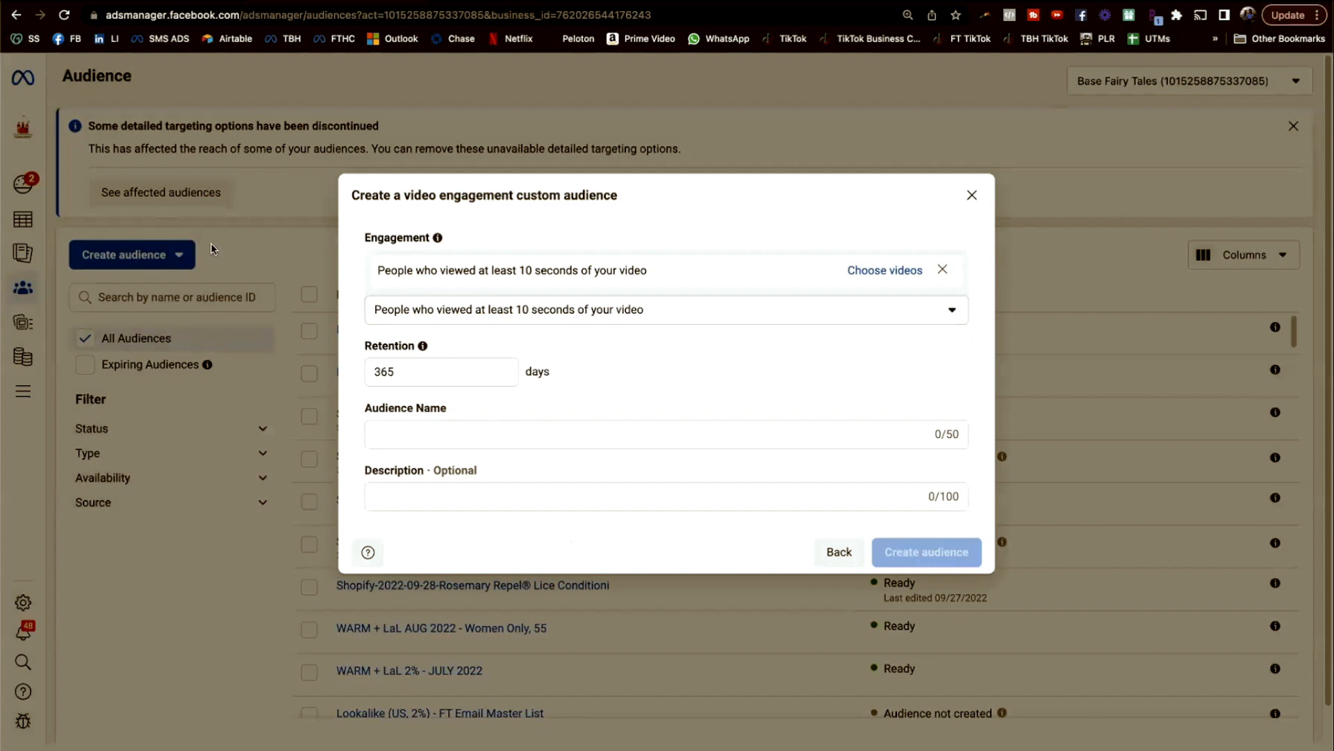
click(470, 432)
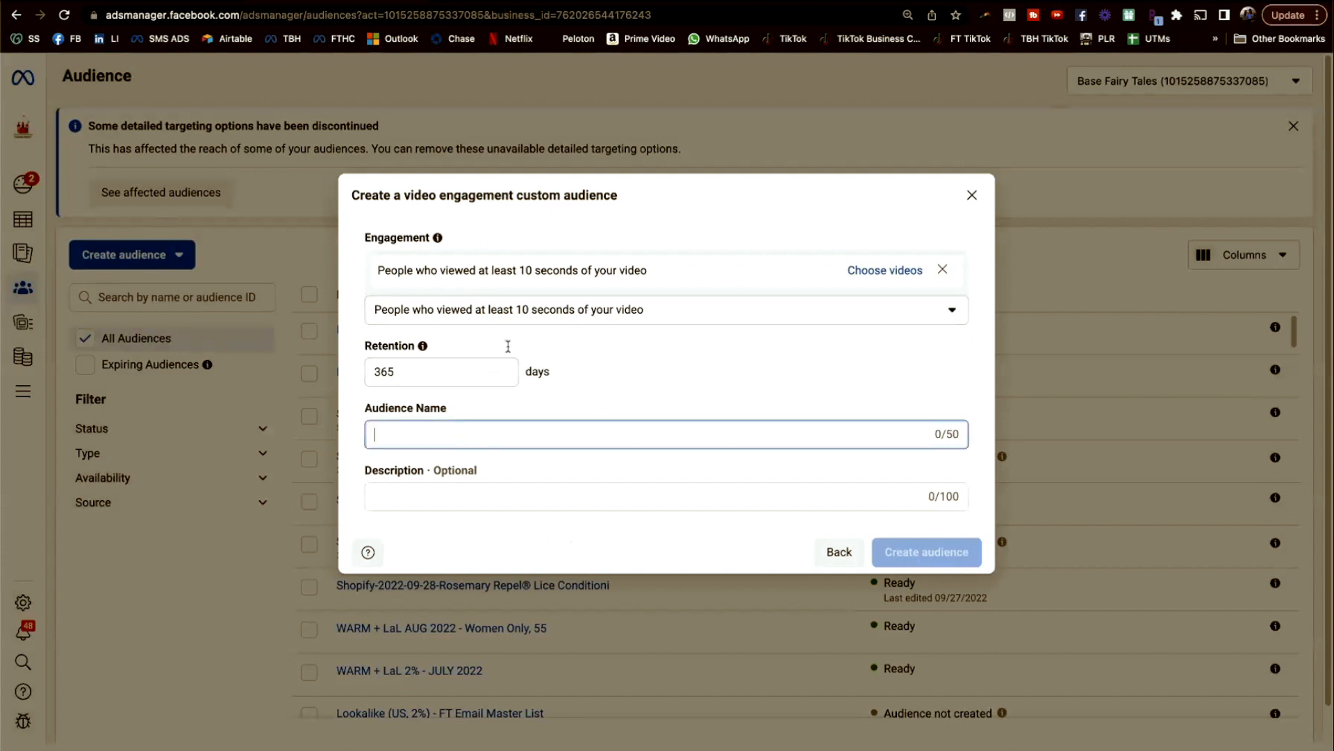
click(972, 195)
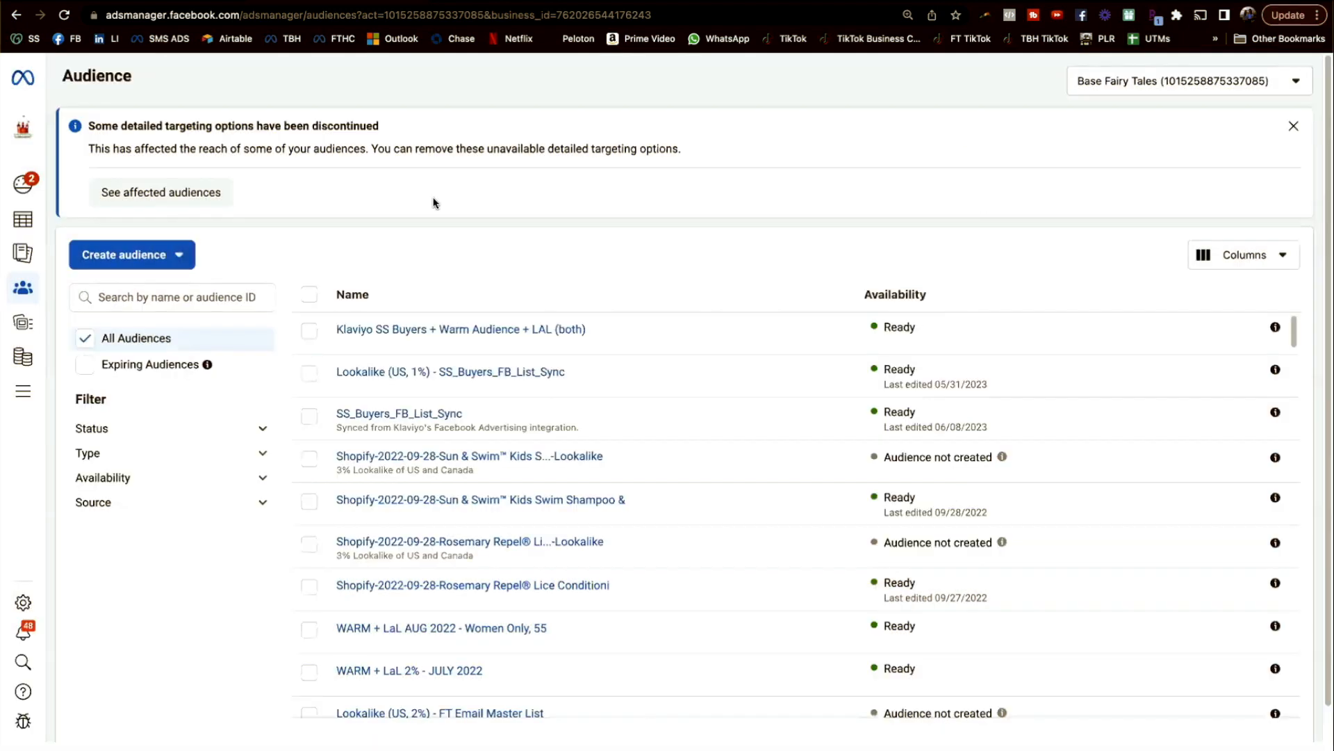
Step: Start a new custom audience with Instagram account as the source
click(129, 254)
click(156, 306)
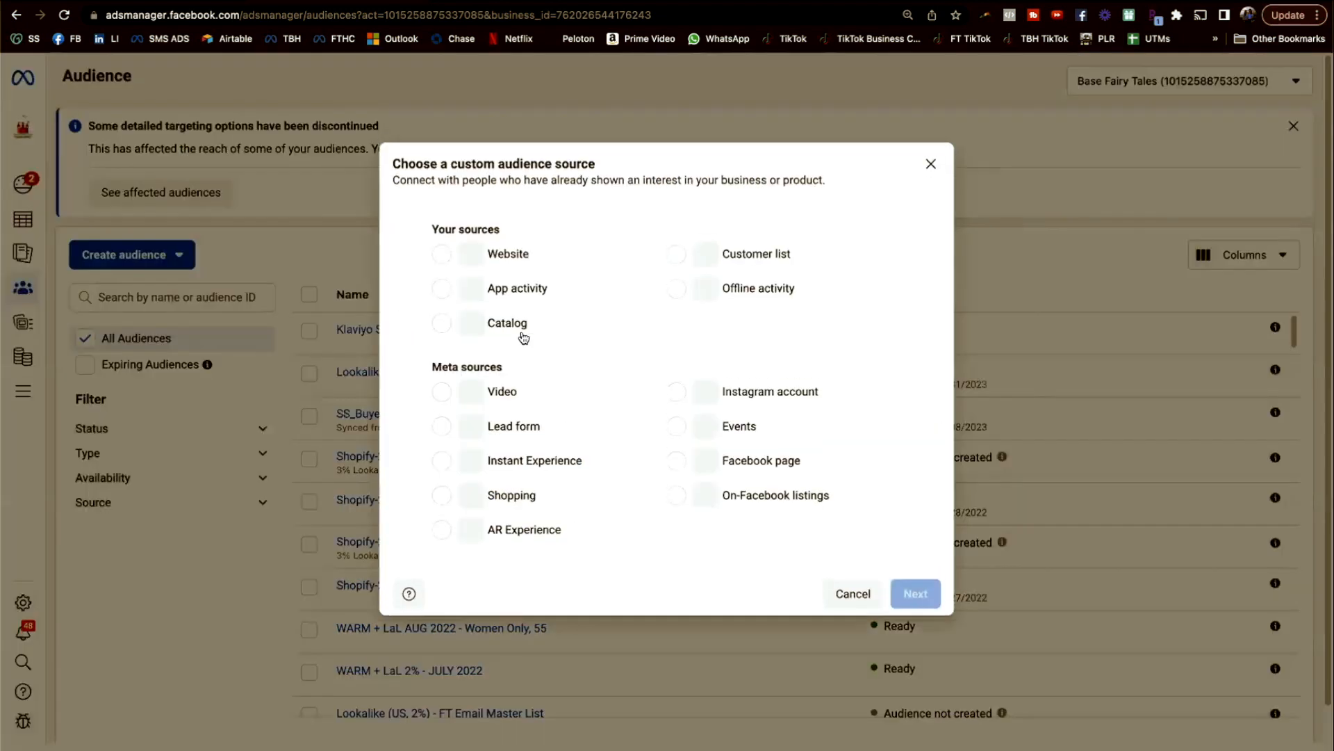
click(770, 396)
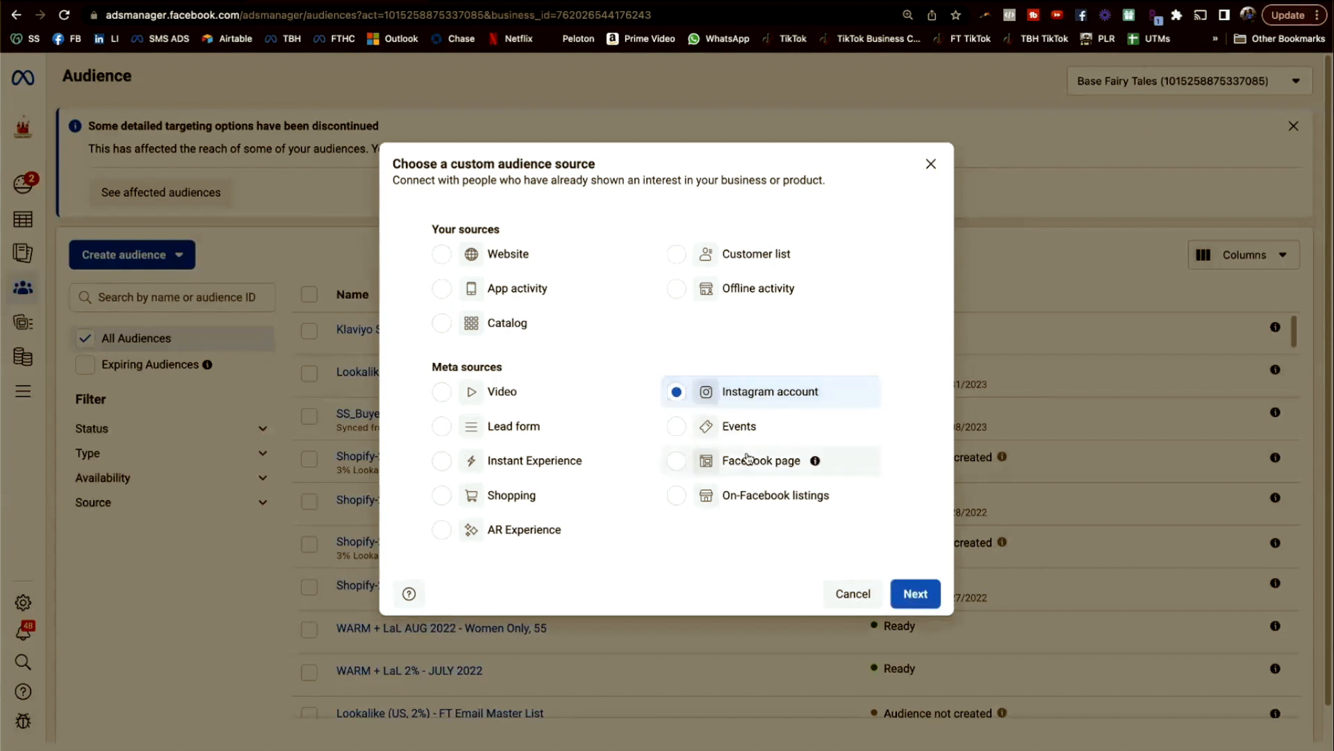
click(916, 593)
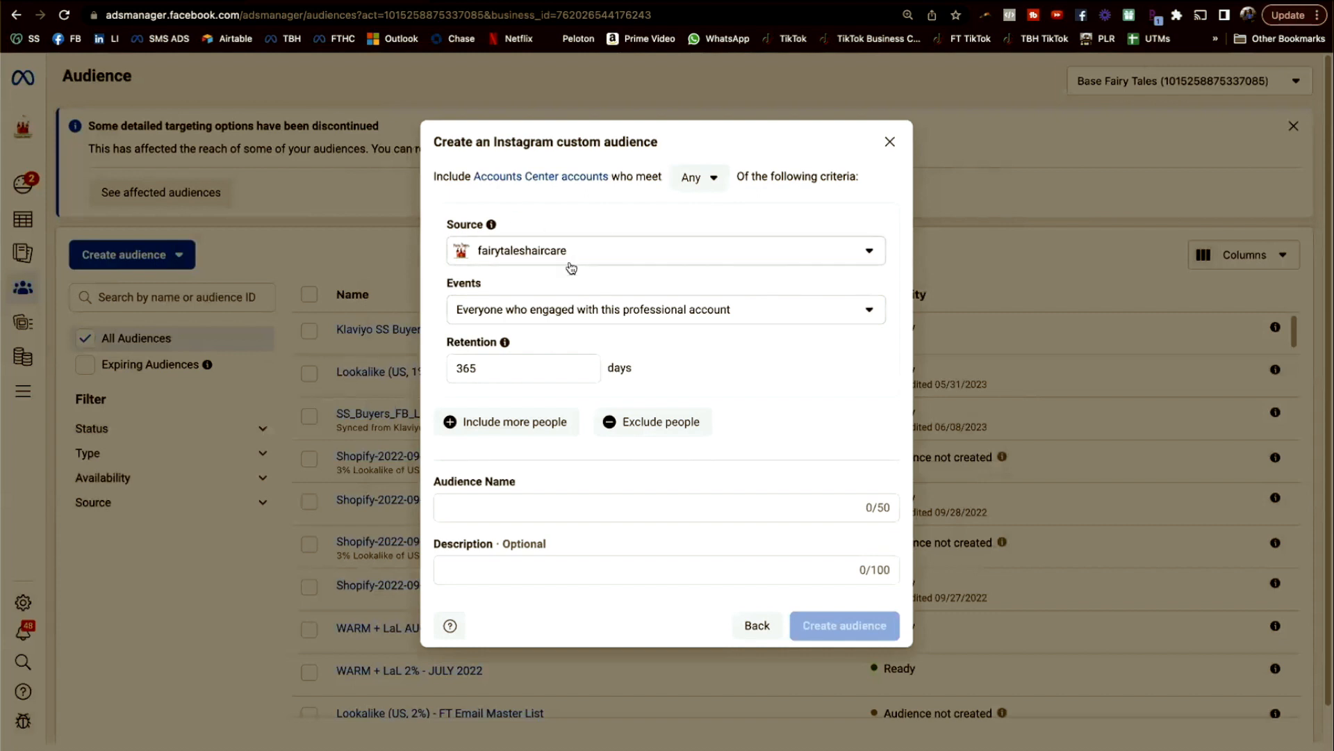
Step: Review the Instagram audience's event options, keeping Everyone who engaged with this professional account, and open the audience name for editing
click(586, 314)
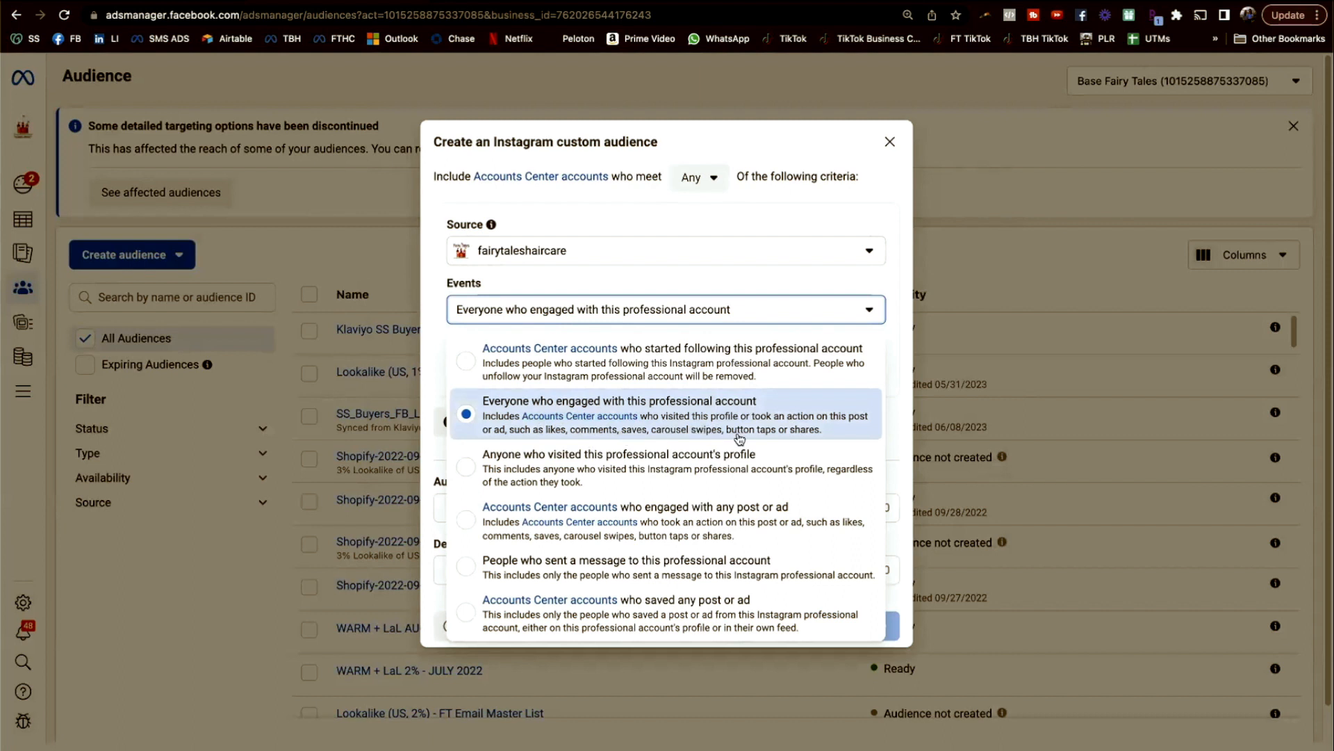
click(702, 227)
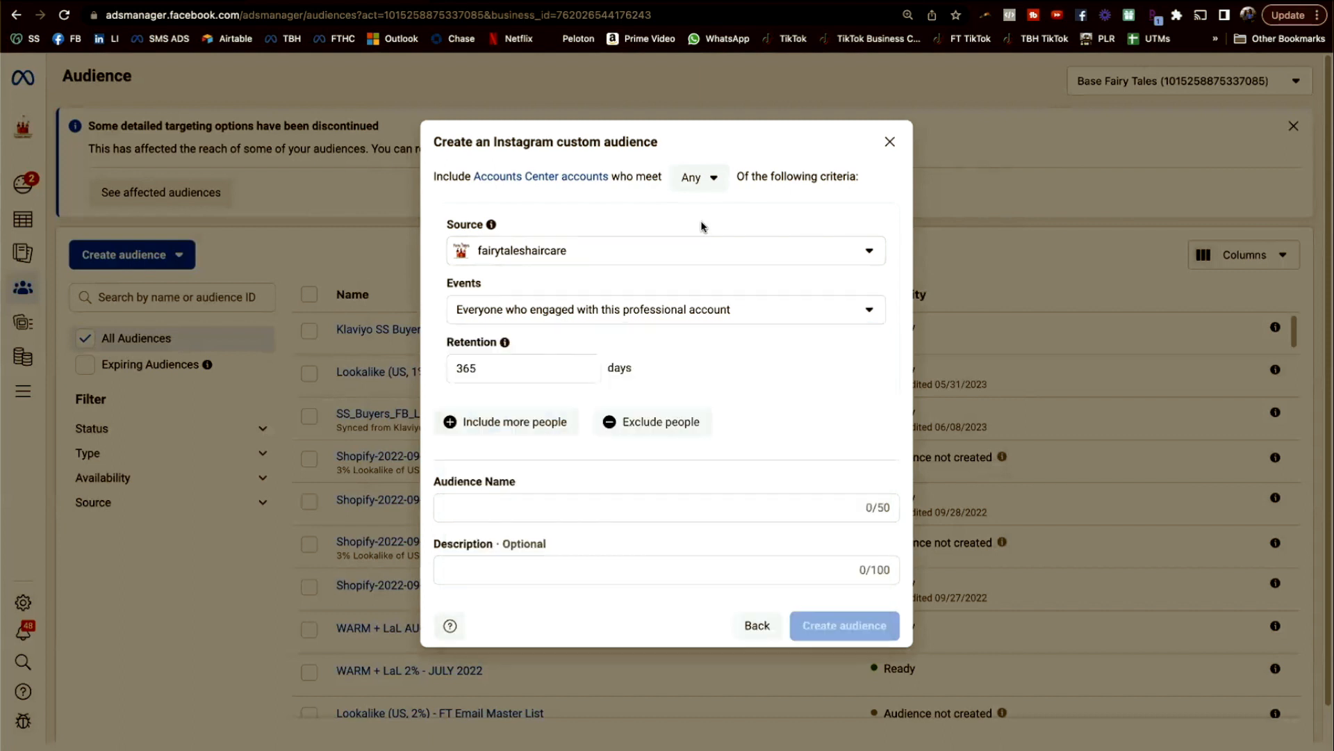
click(568, 502)
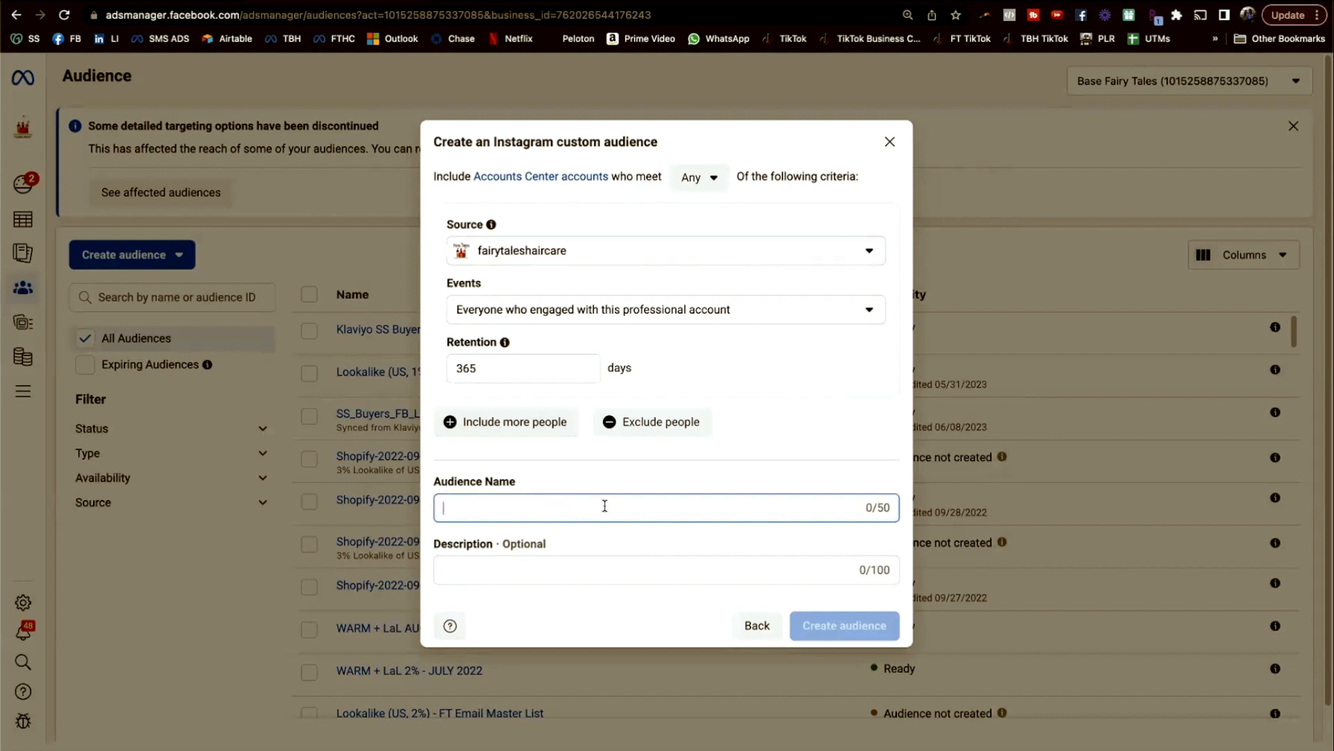
Step: Discard the Instagram audience, view the available custom audience sources including Facebook page, and close the source selection without choosing one
click(890, 141)
click(144, 262)
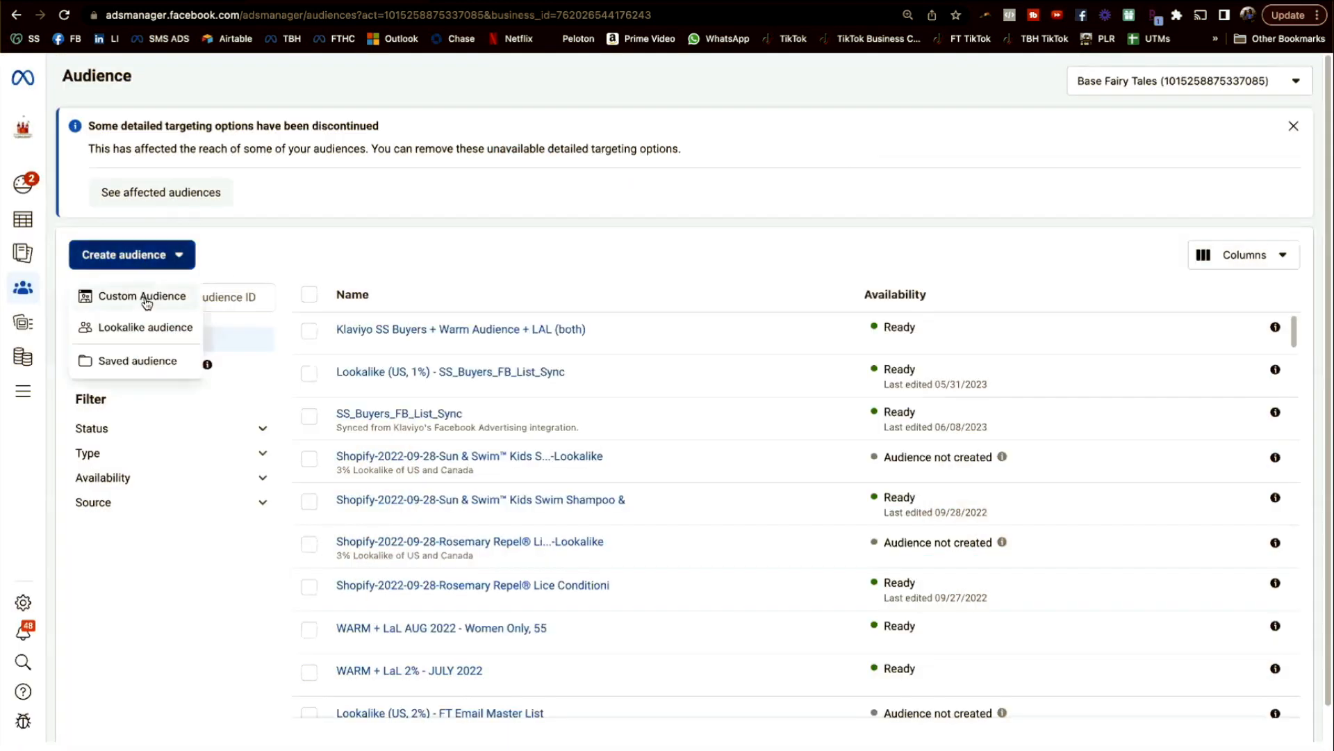
click(144, 297)
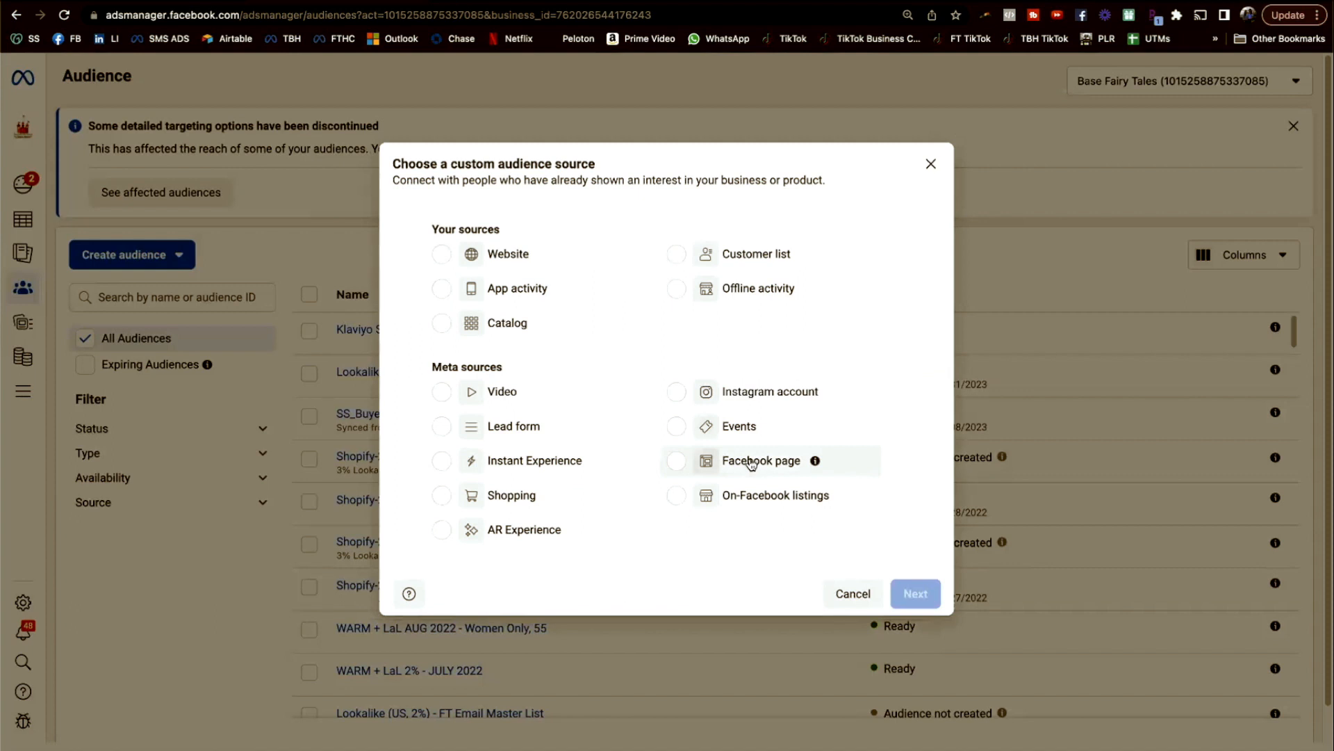
click(931, 164)
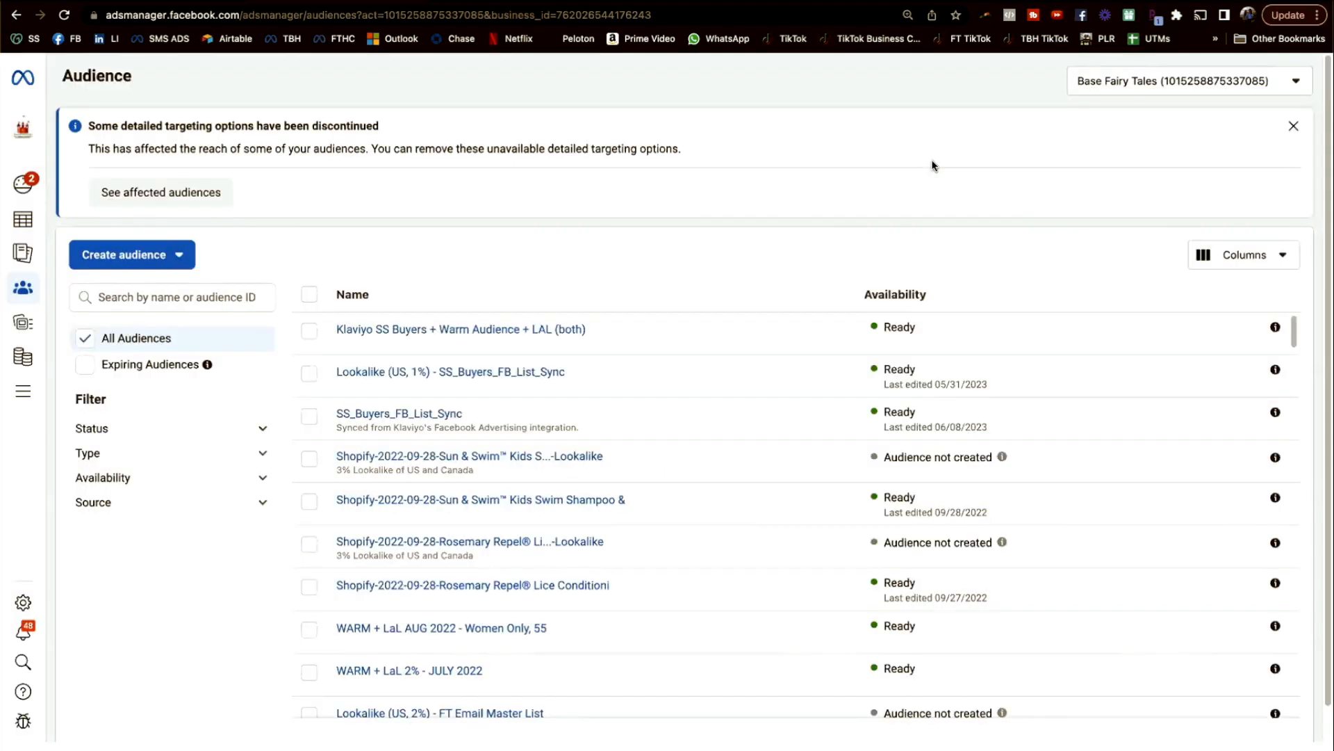
Step: Start a lookalike audience based on the existing Curly-Q Buyers custom audience from the other sources
click(158, 256)
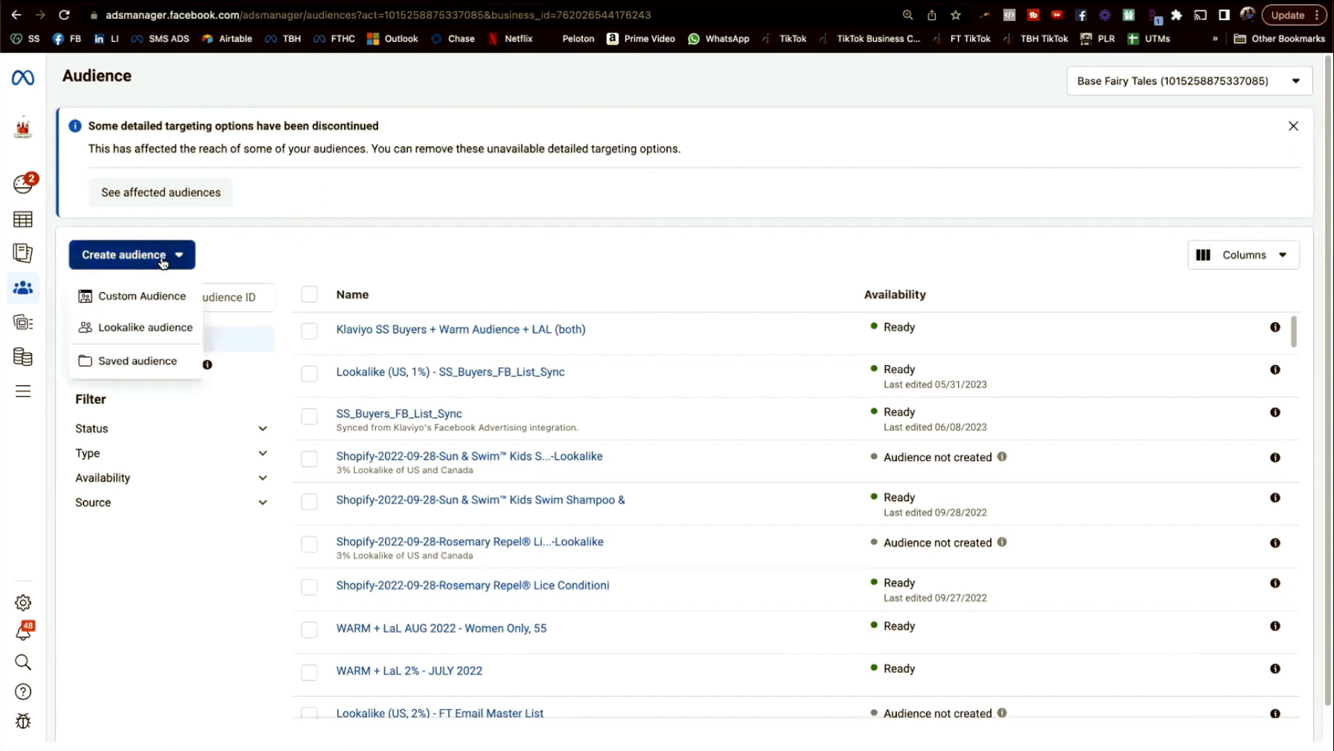
click(167, 337)
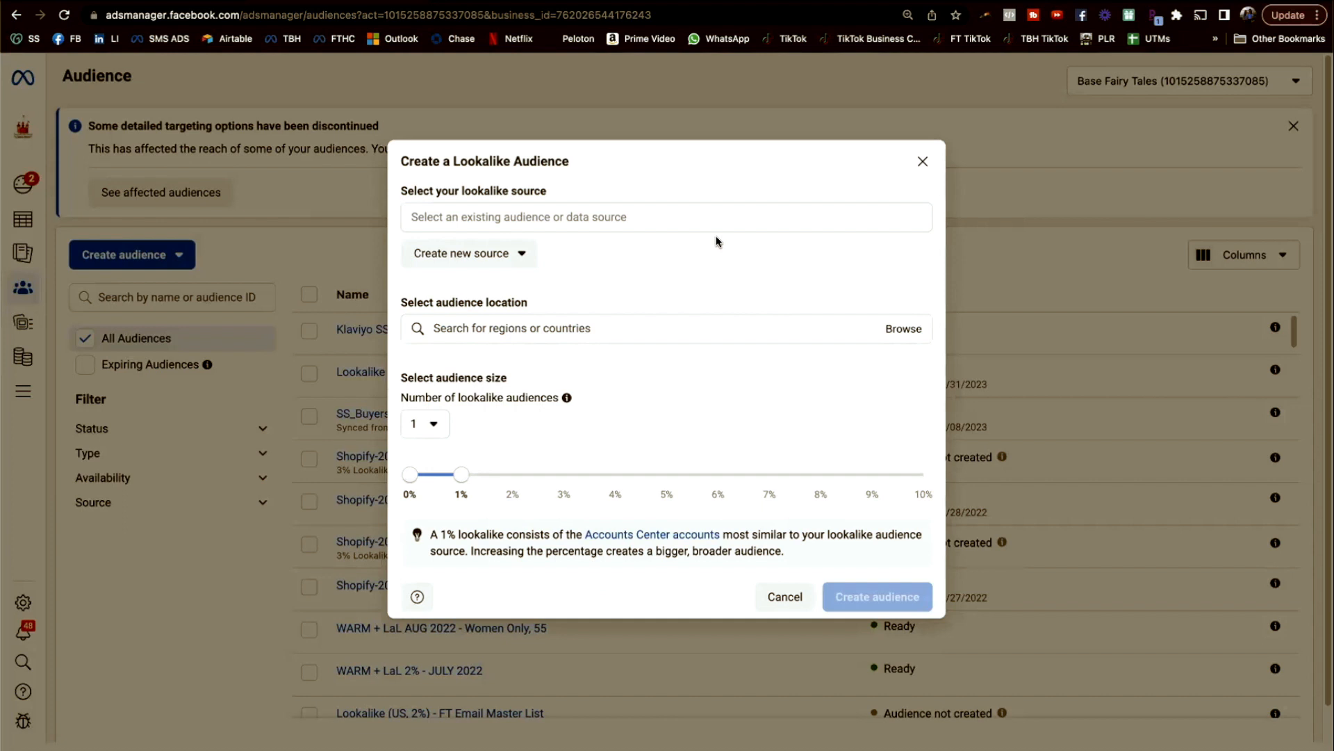
click(628, 221)
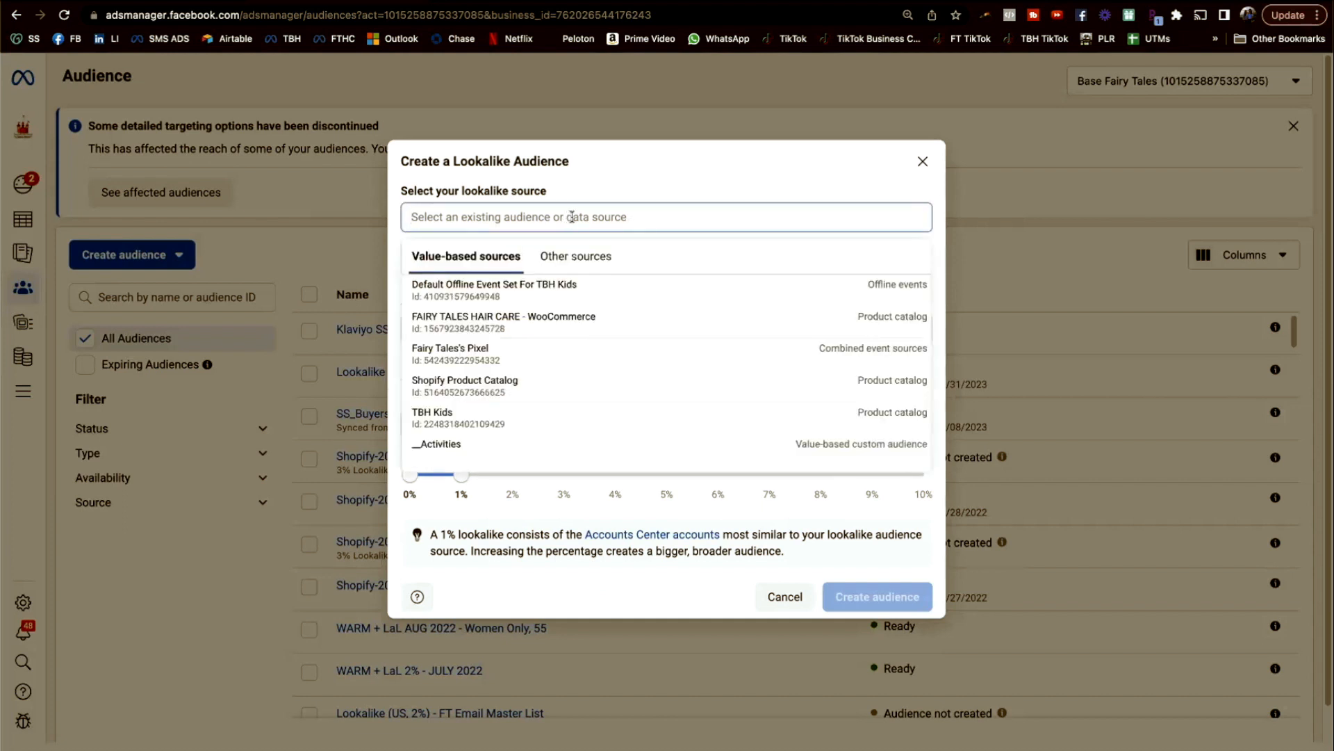
click(588, 256)
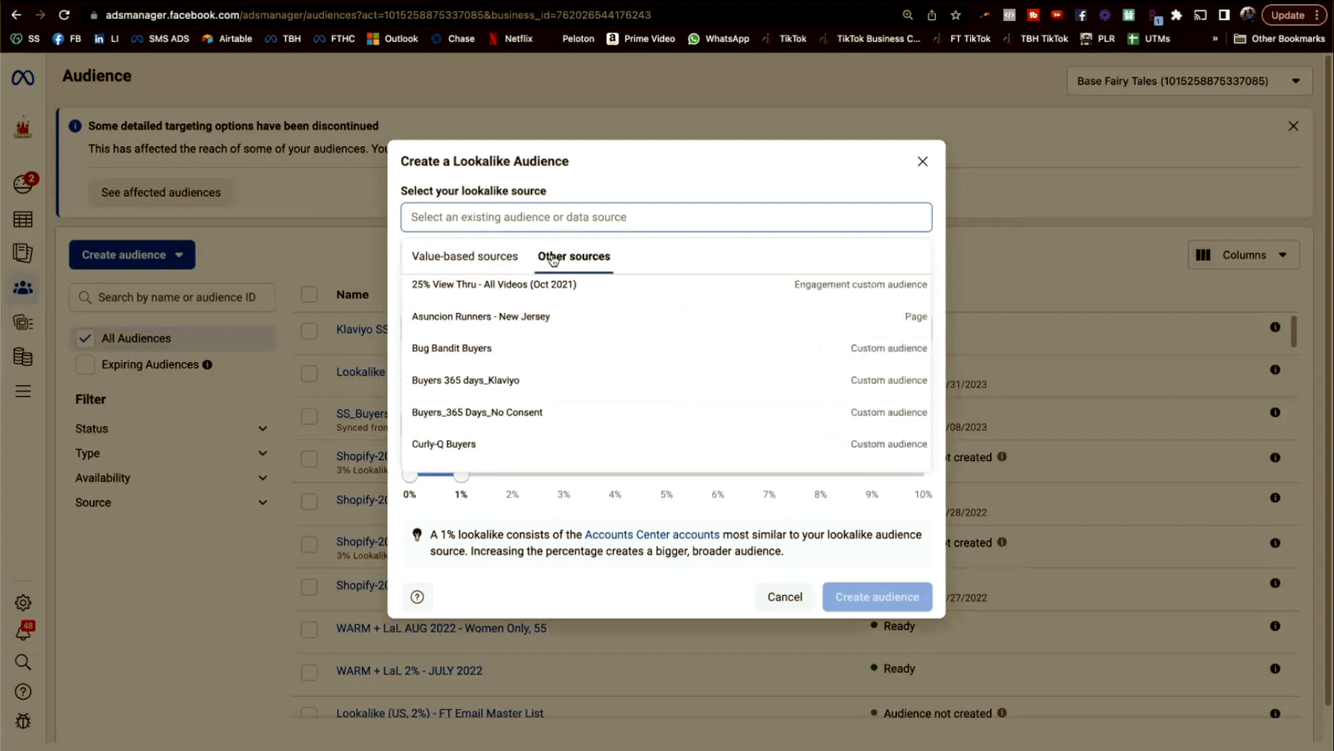
scroll(581, 342, down, 3)
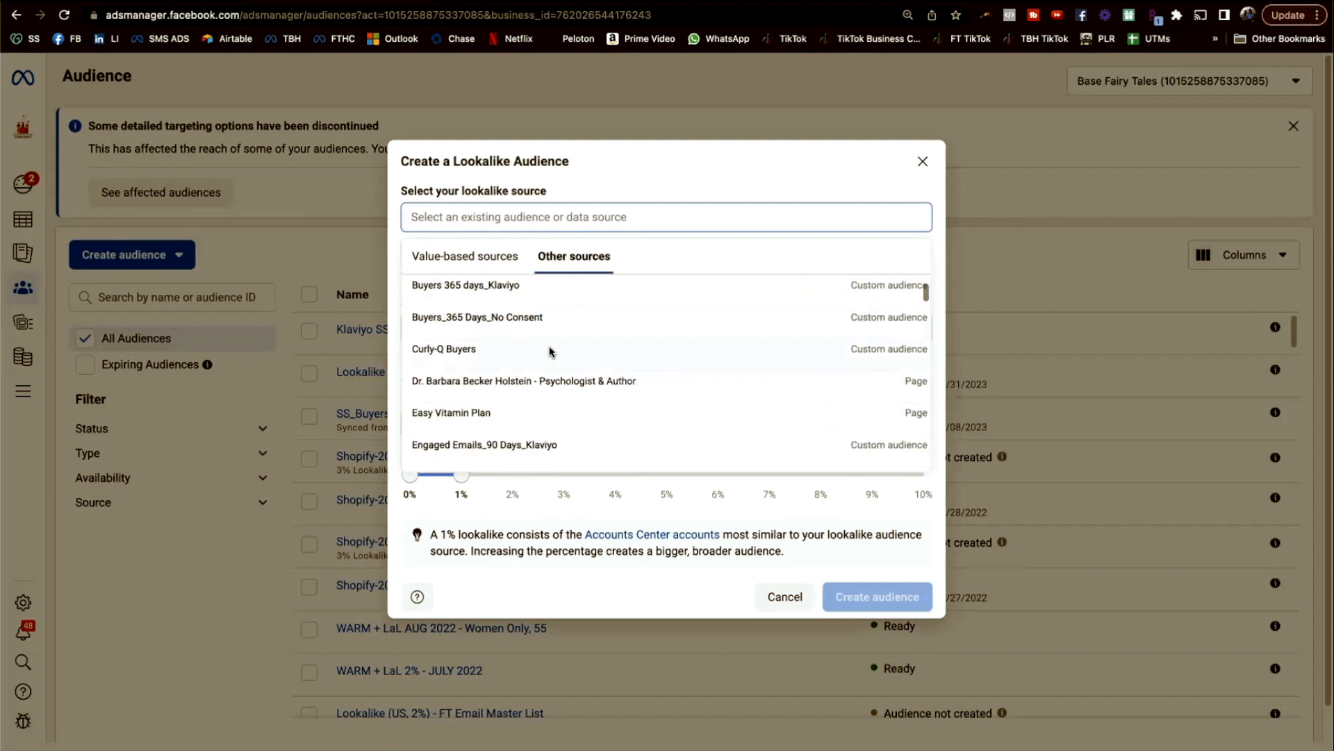
click(550, 350)
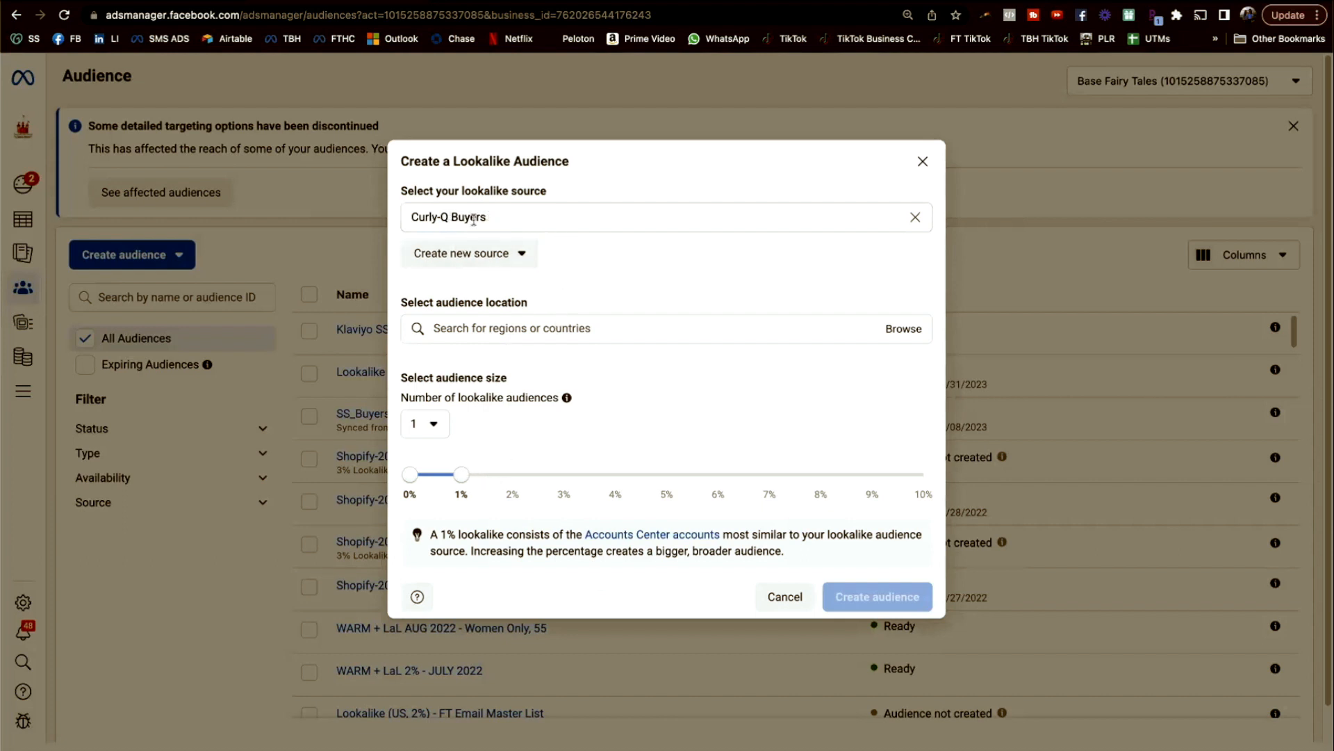
Step: Set the lookalike audience's location to United States
click(500, 329)
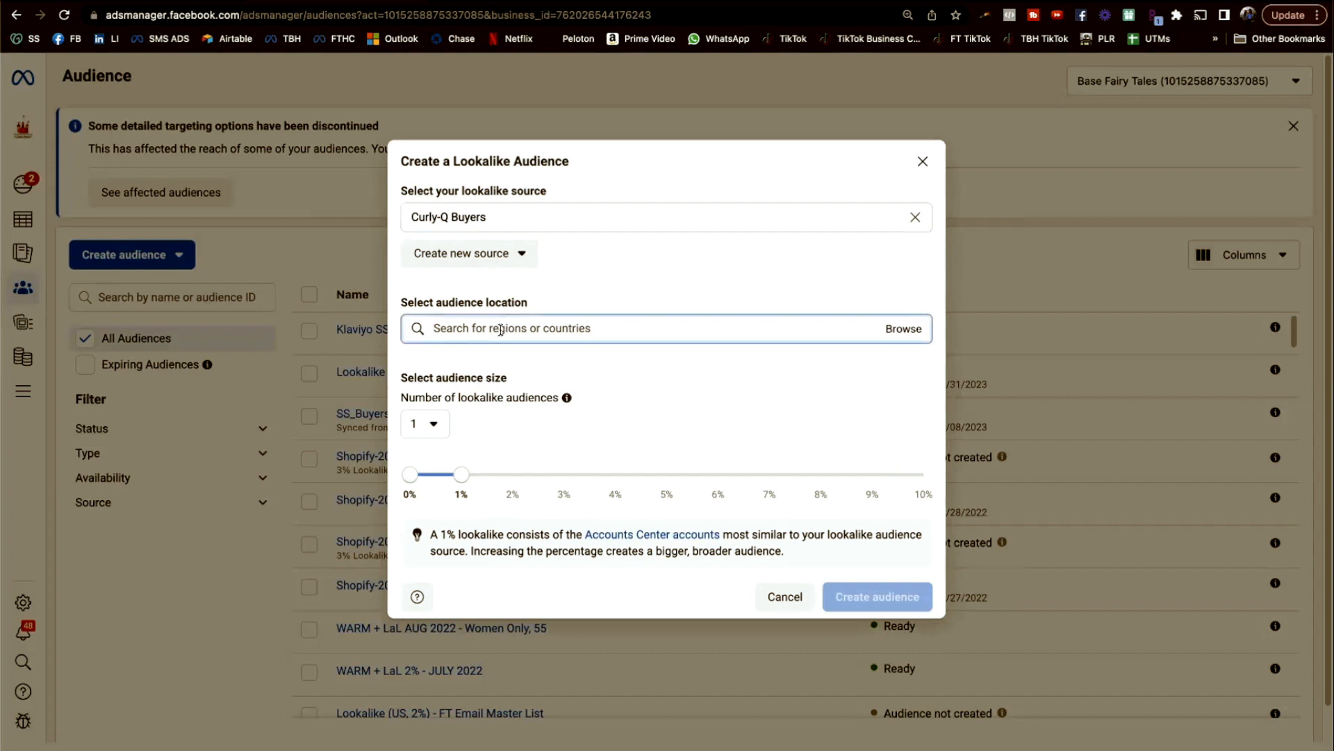
text(united)
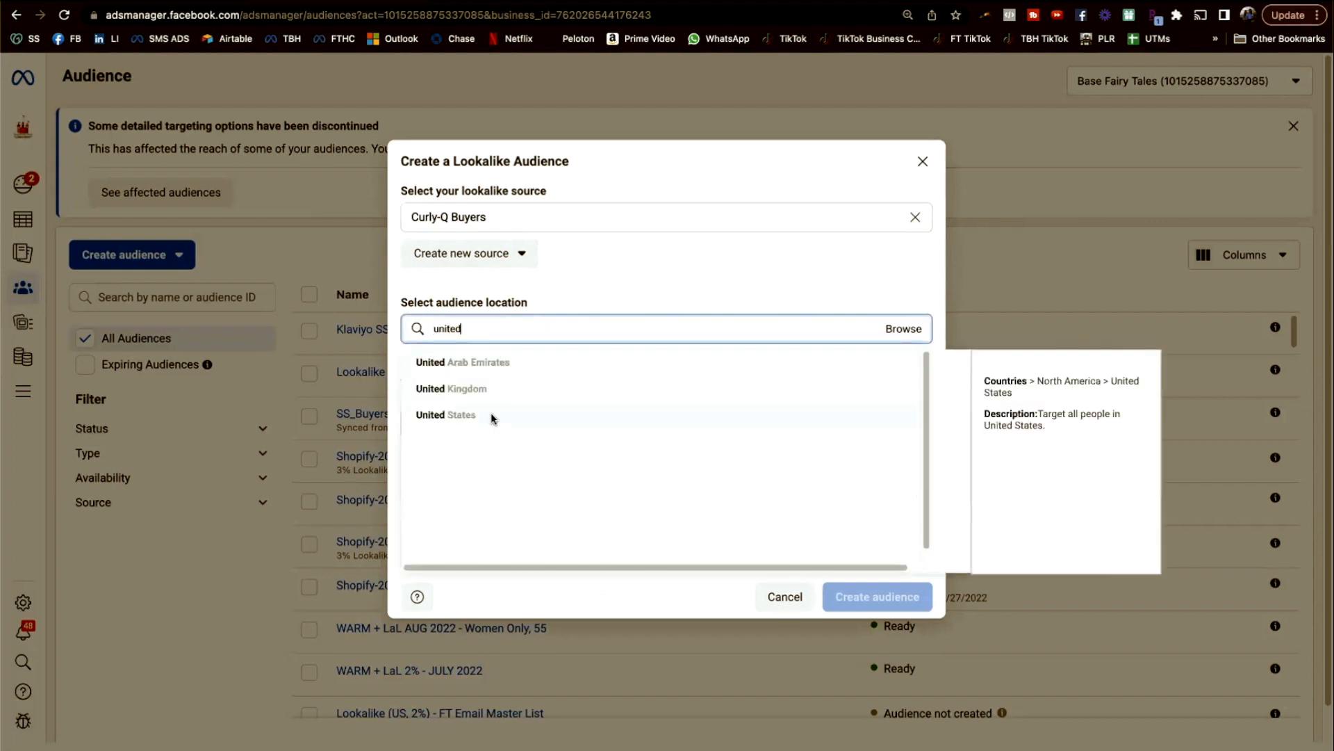
click(492, 413)
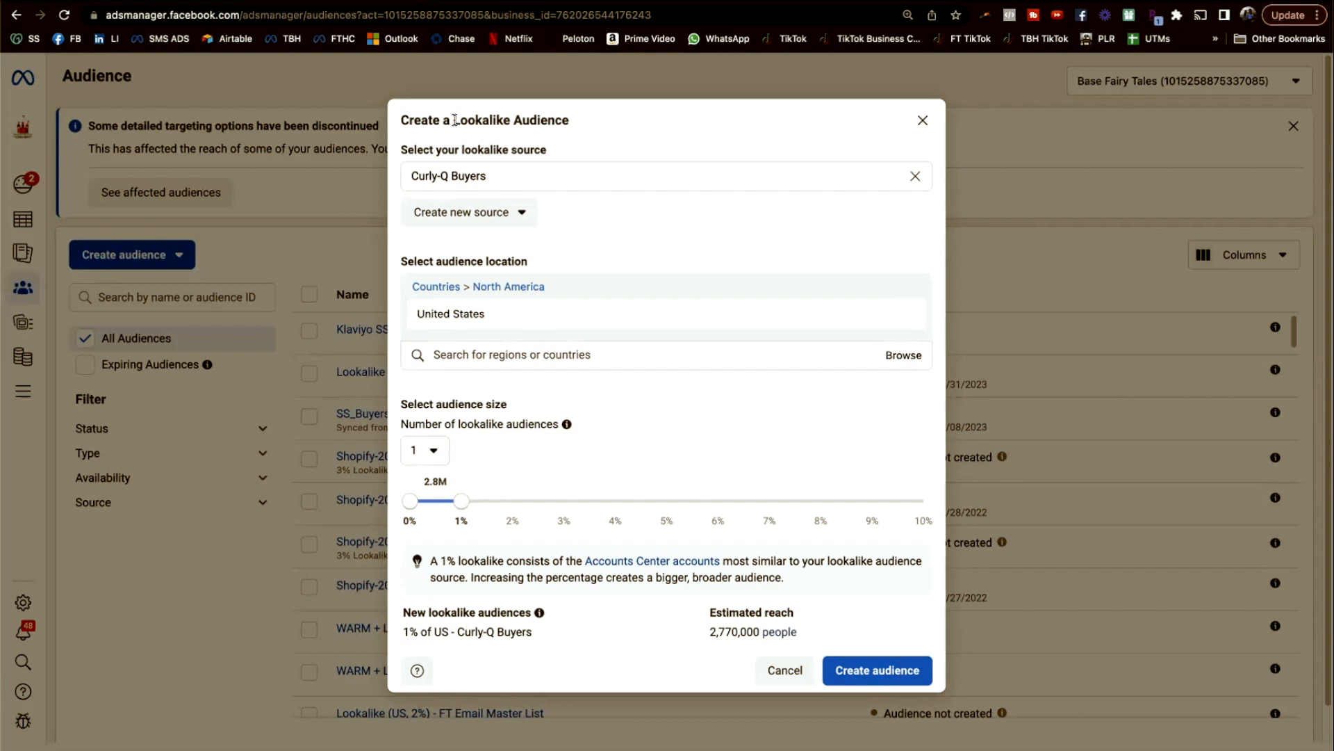
Step: Clear Curly-Q Buyers as the lookalike source and browse the other existing audiences available as sources
click(535, 176)
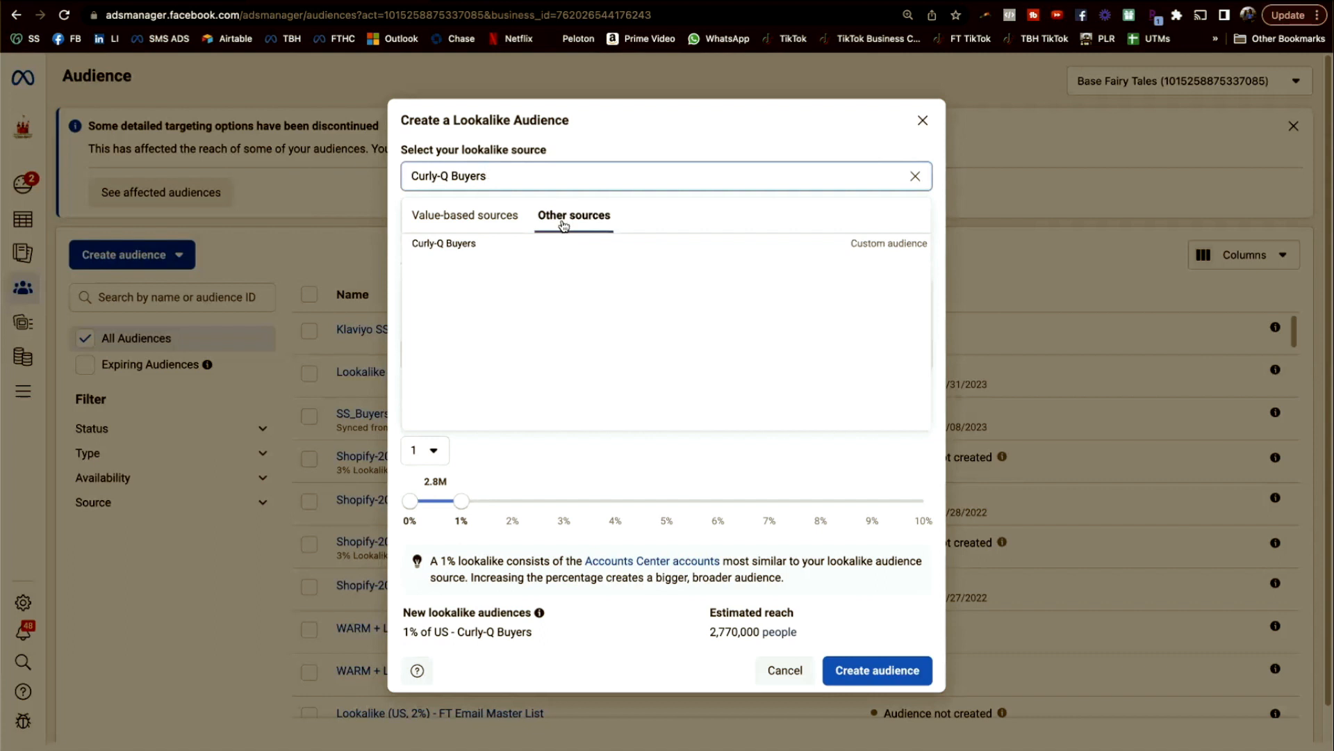
double_click(518, 177)
triple_click(518, 176)
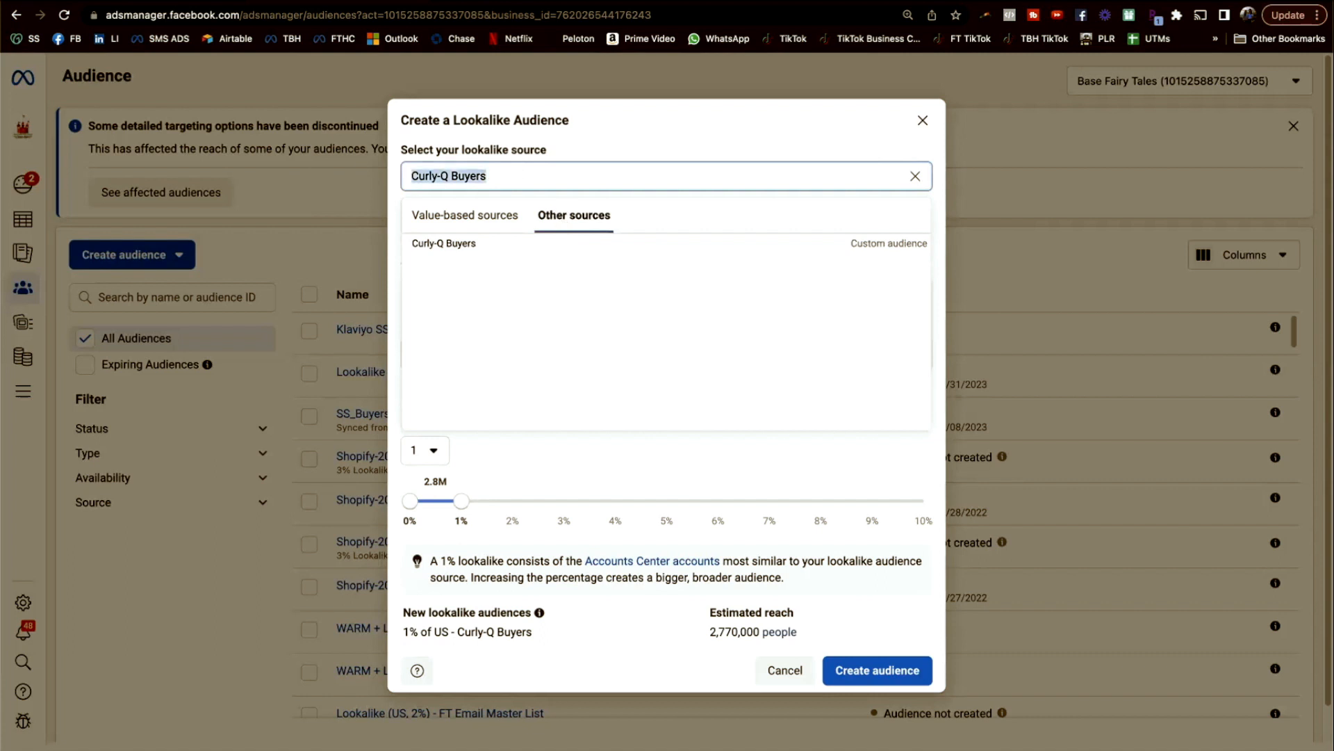
key(BackSpace)
scroll(534, 307, down, 5)
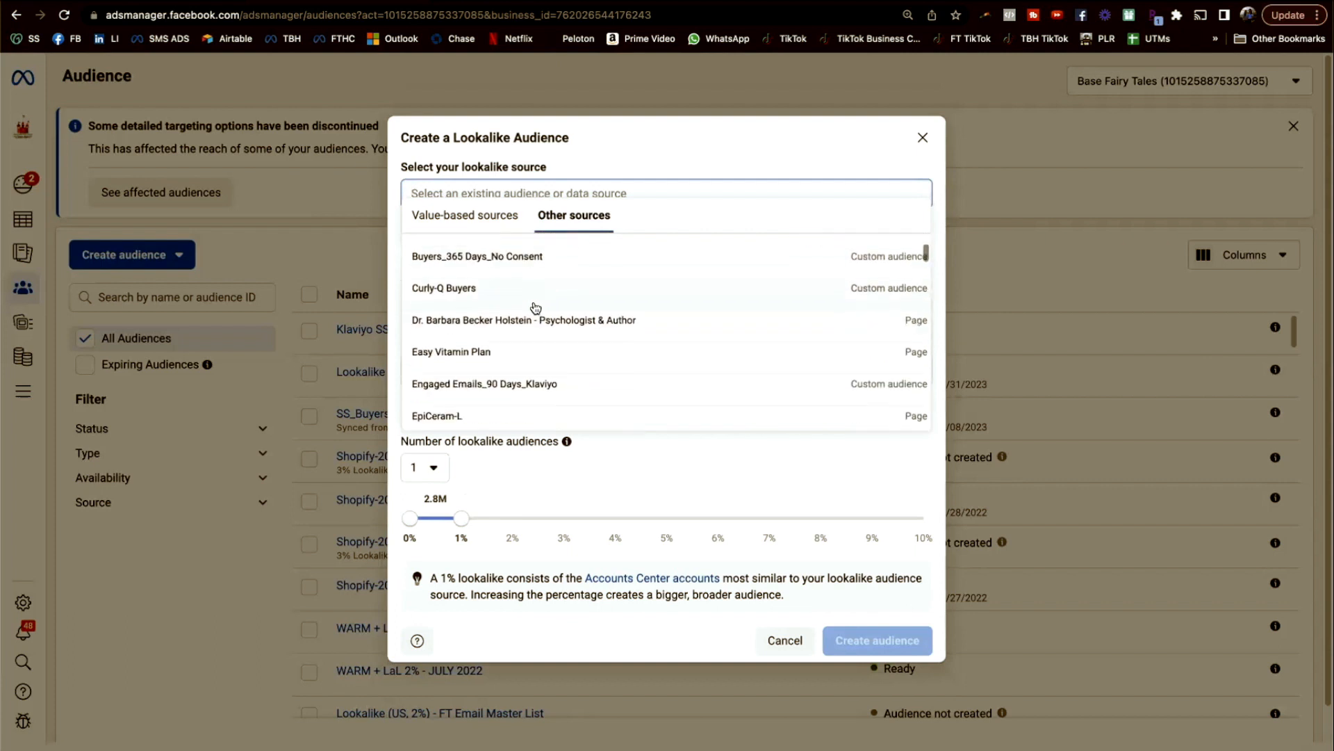
scroll(535, 308, down, 1)
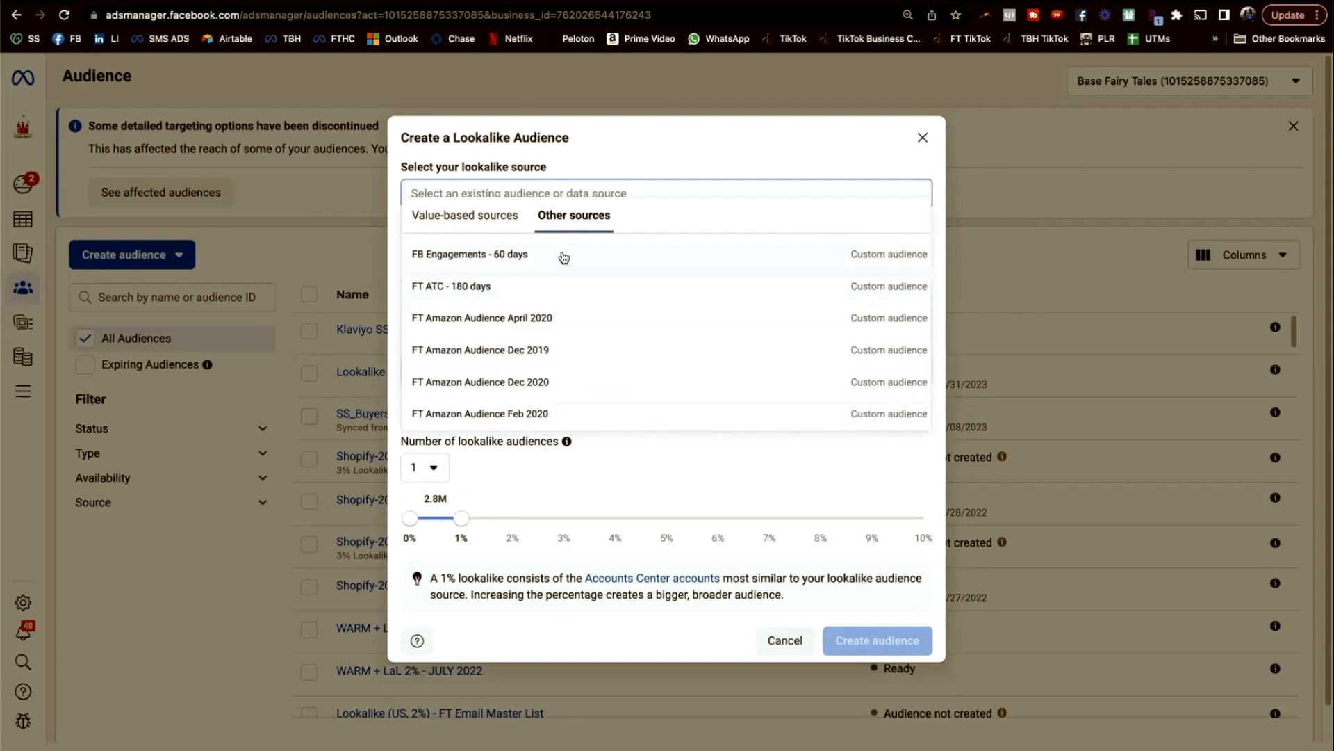
click(629, 140)
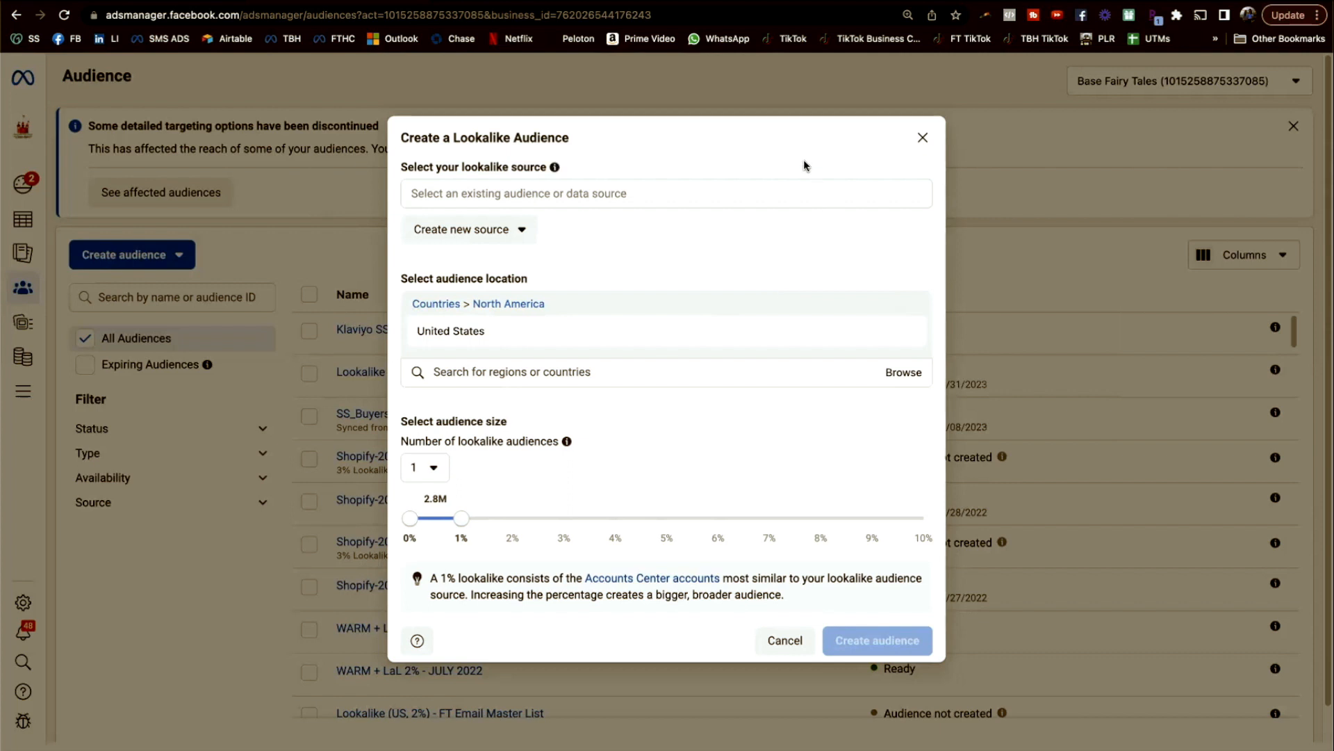
Step: Close the lookalike audience without creating it and switch to the Creating Custom Audiences presentation in Canva
click(925, 139)
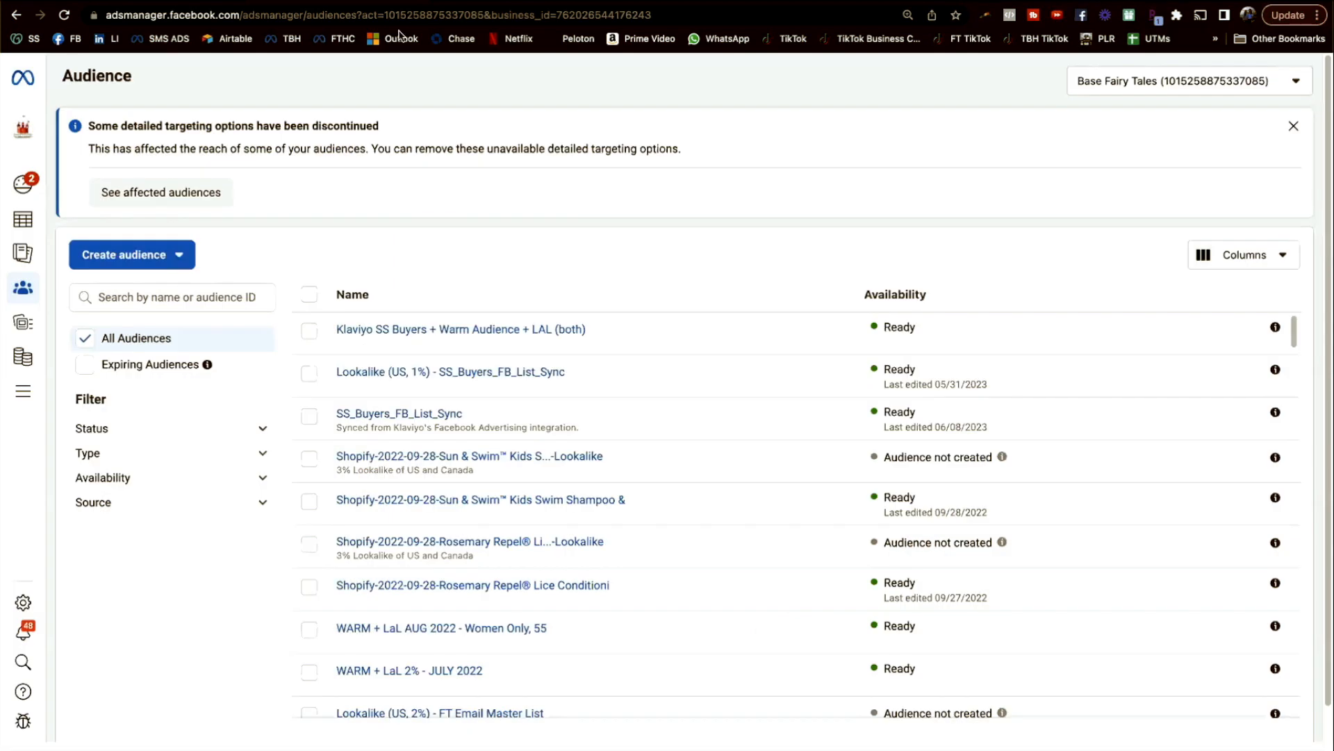
click(210, 3)
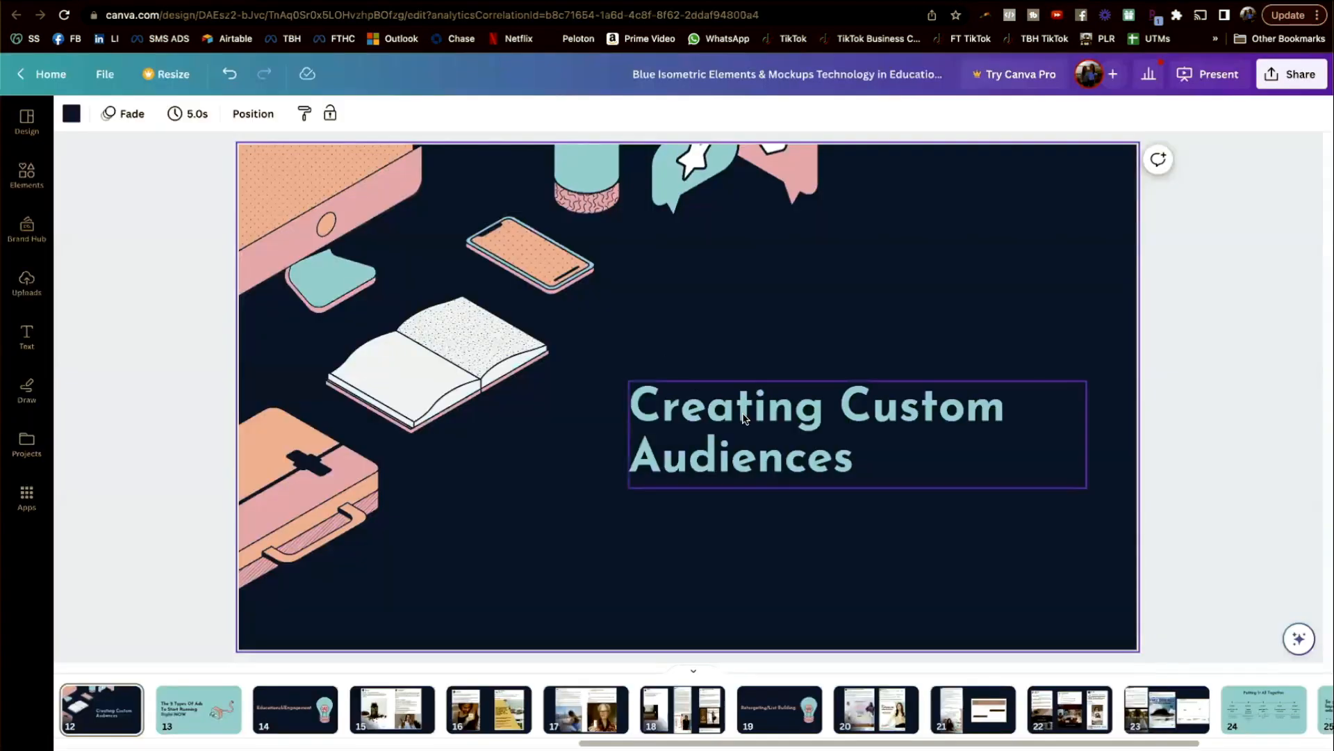